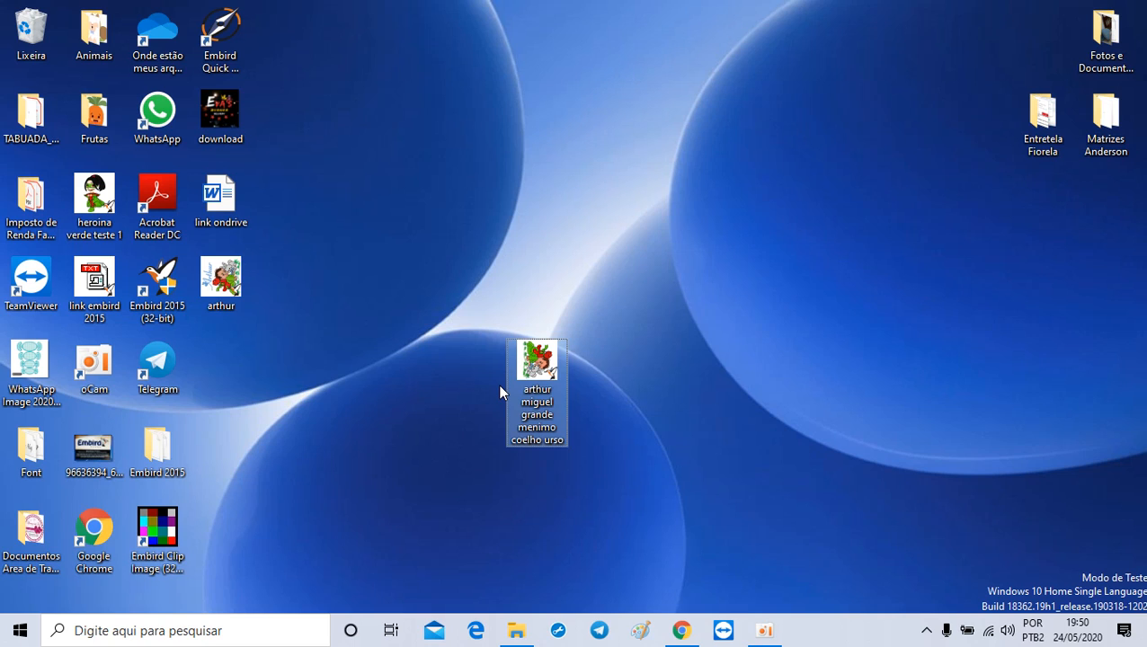
pyautogui.moveTo(660, 294); pyautogui.dragTo(500, 437)
pyautogui.moveTo(652, 304); pyautogui.dragTo(396, 523)
pyautogui.click(705, 326)
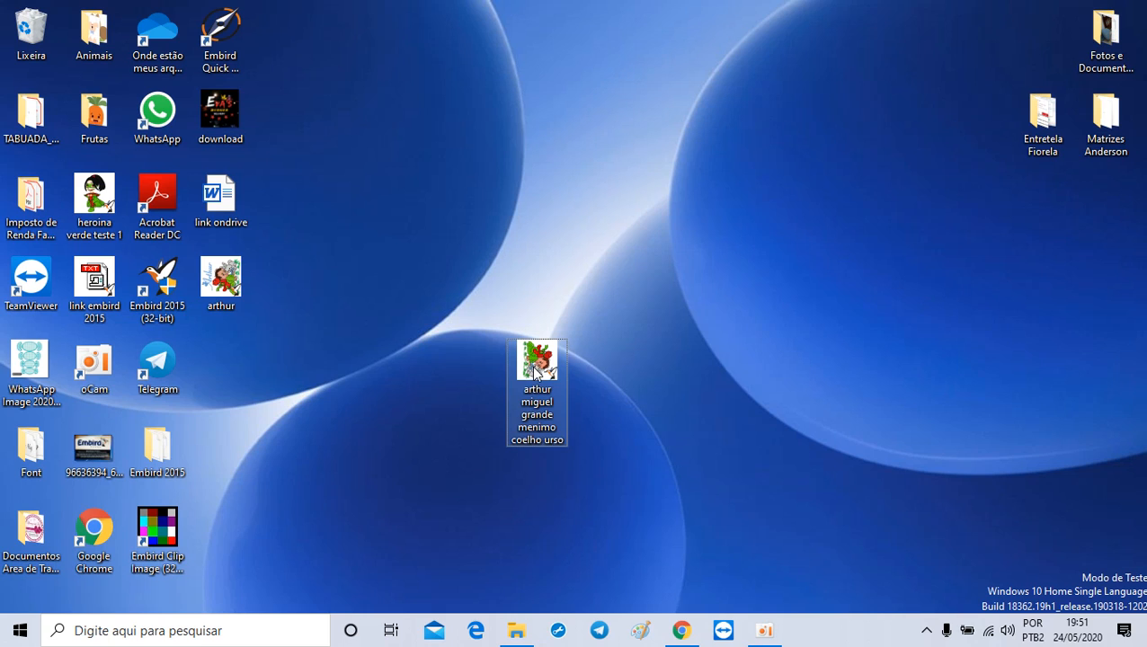
pyautogui.moveTo(534, 373)
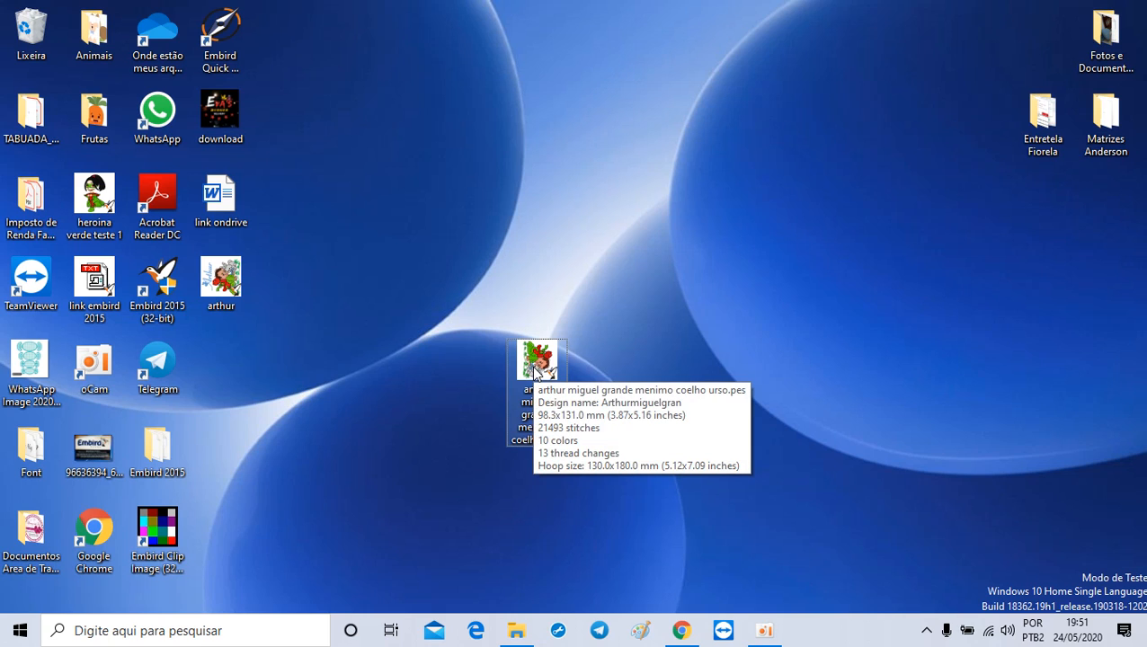
pyautogui.moveTo(643, 298); pyautogui.dragTo(385, 503)
pyautogui.click(657, 370)
# Open the "grande menimo coelho urso" PES design from the desktop in Embird and load it into the Editor.
pyautogui.doubleClick(540, 362)
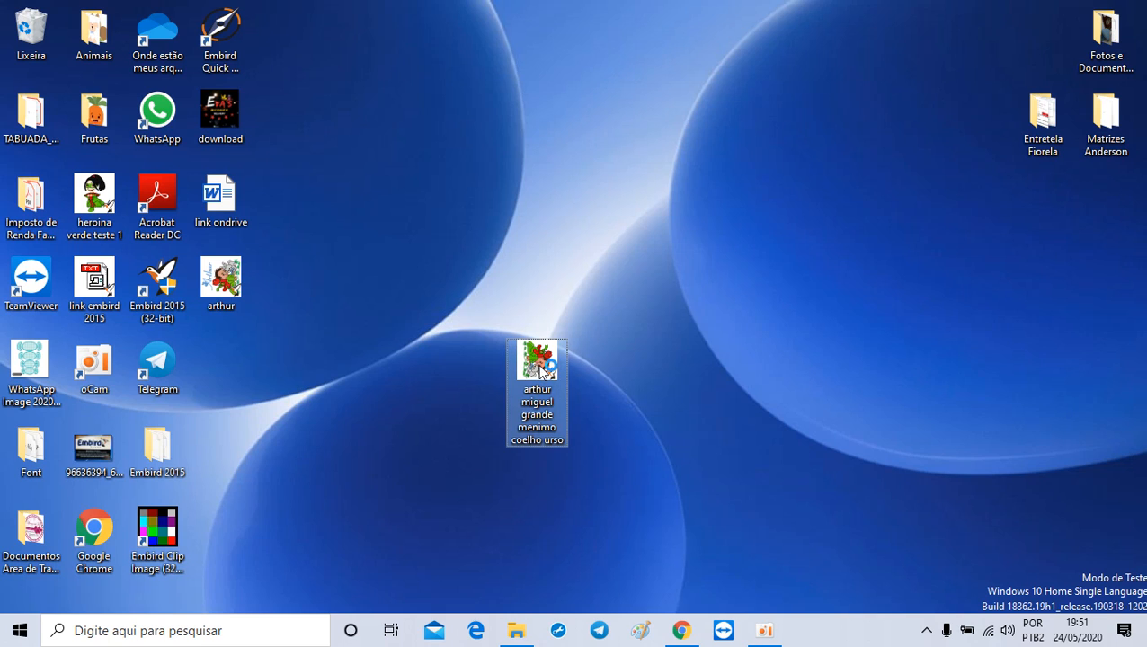
pyautogui.click(507, 439)
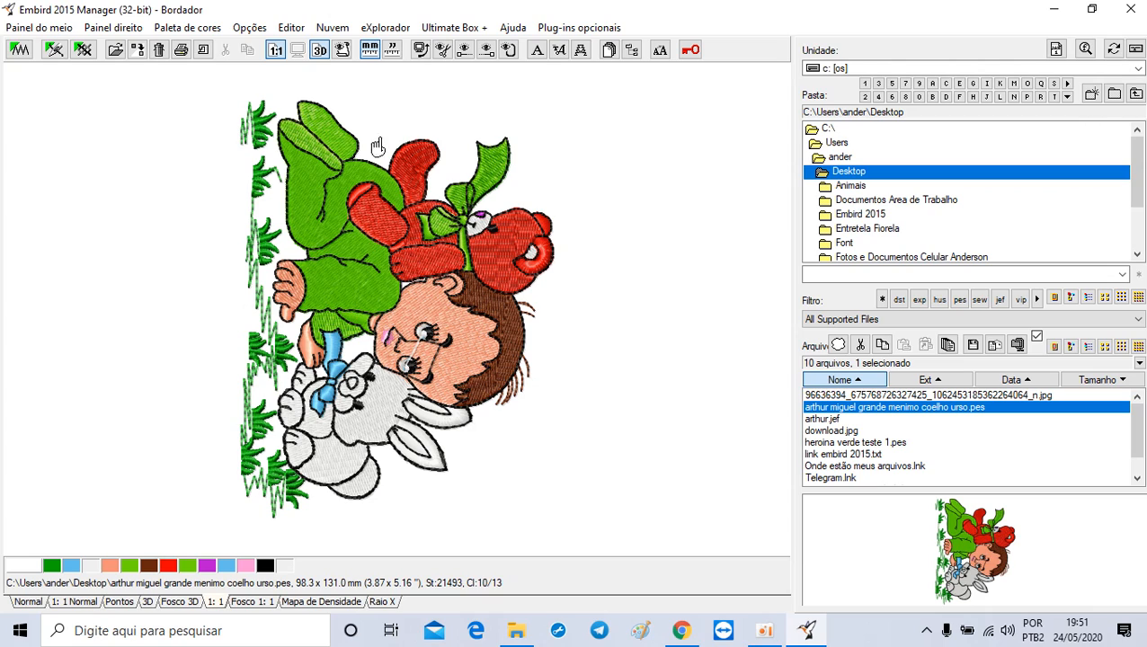
pyautogui.click(290, 27)
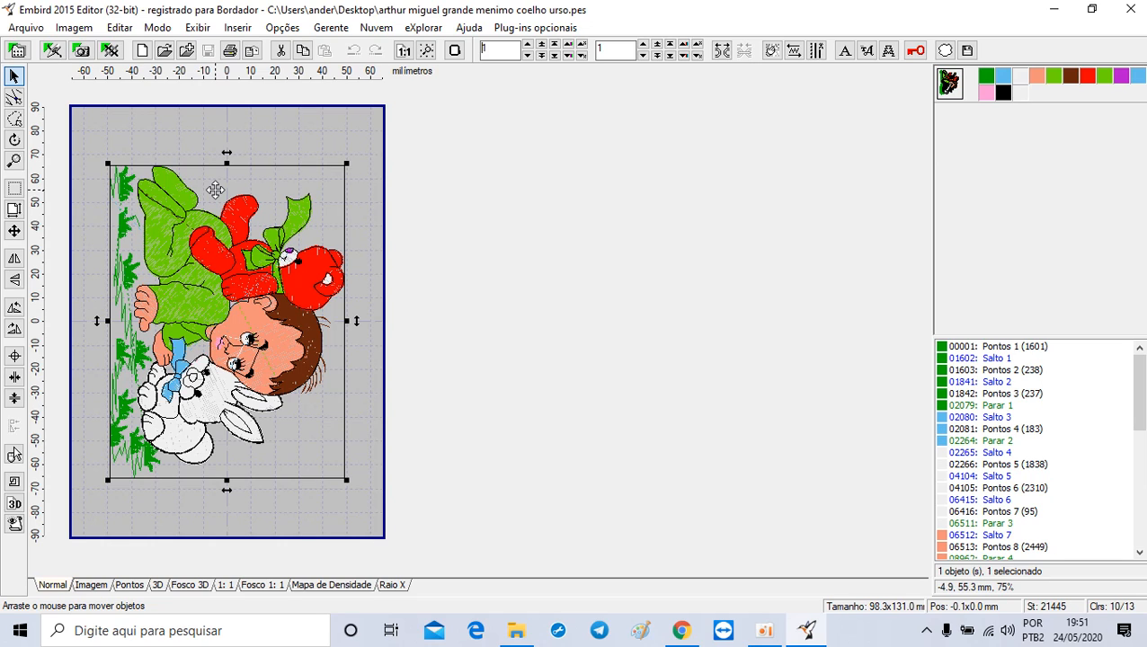
# Open the hoop size settings and look through the standard and Hoop-It-All lists for available Janome hoops.
pyautogui.click(455, 50)
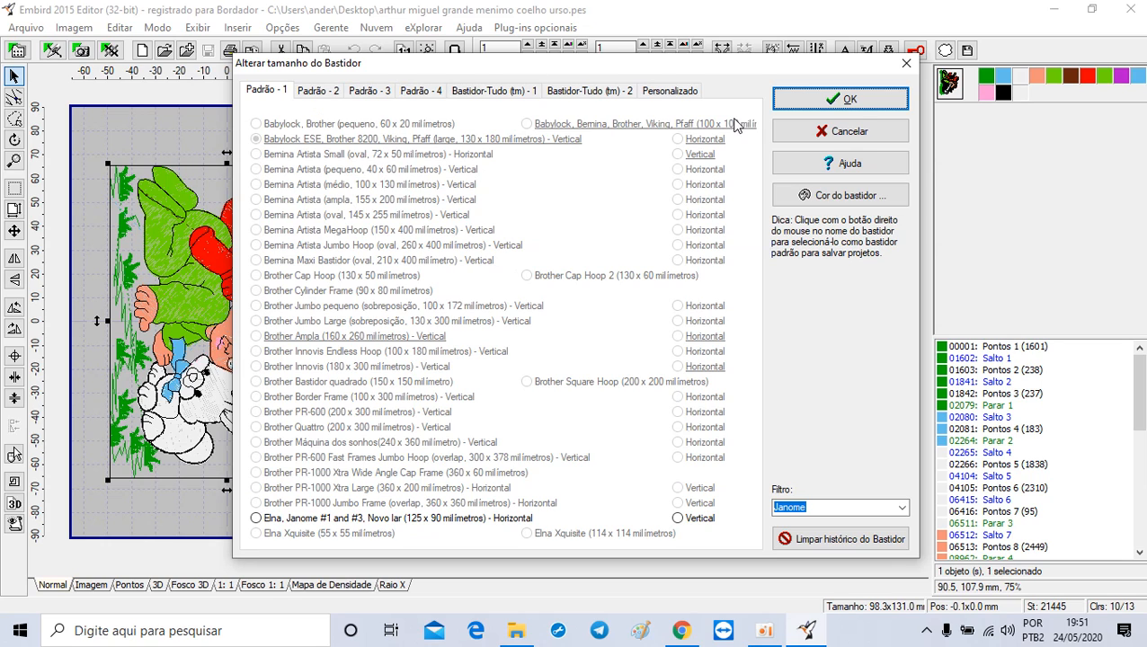
pyautogui.click(316, 102)
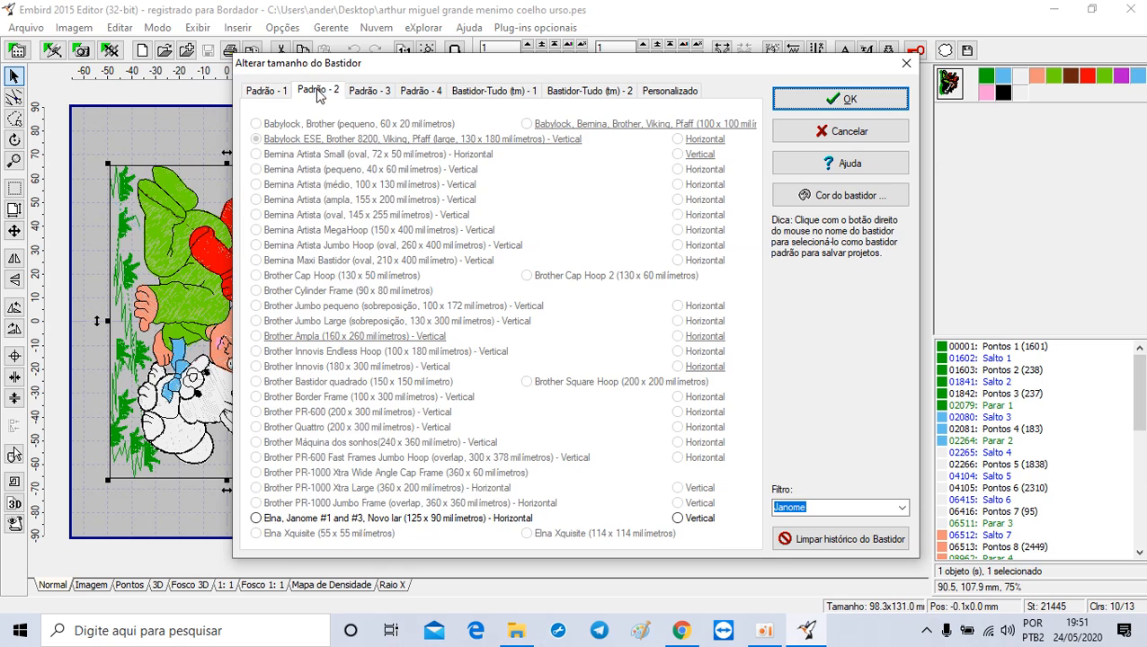
pyautogui.click(384, 97)
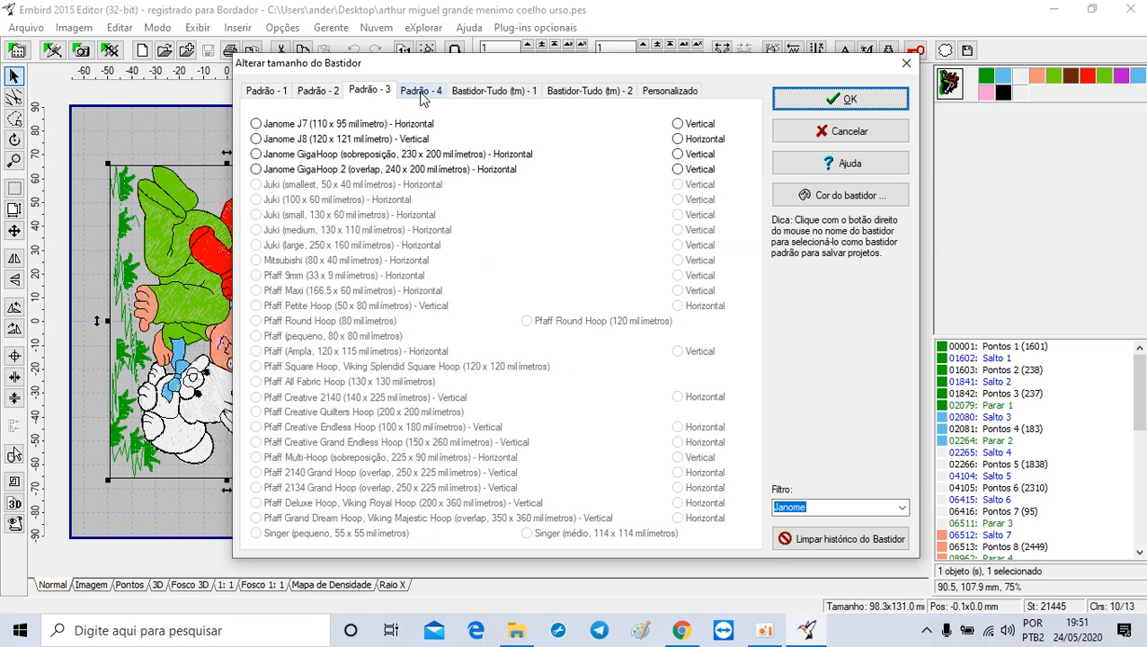
pyautogui.click(420, 96)
pyautogui.click(498, 99)
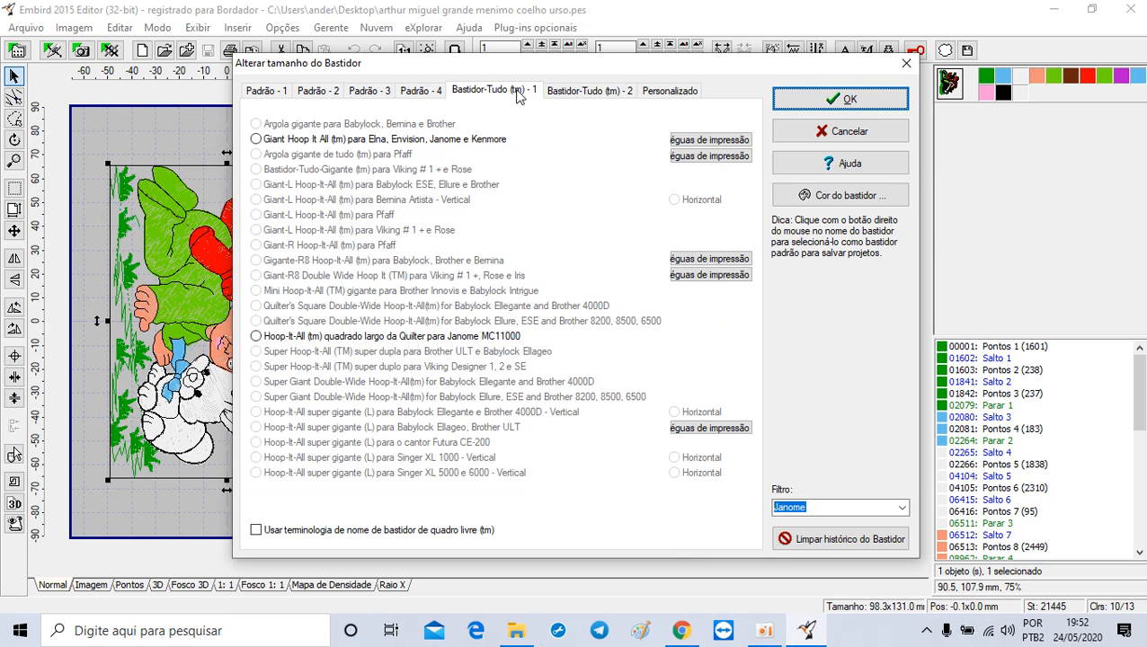
pyautogui.click(580, 95)
pyautogui.click(285, 95)
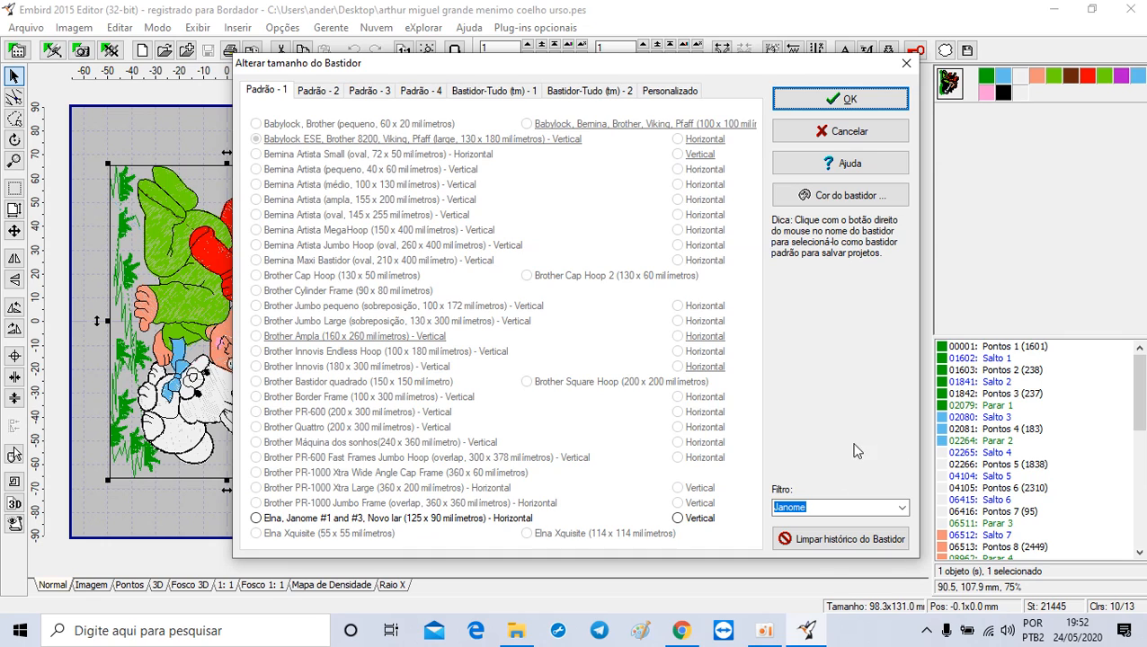
# Filter the hoops by Brother and select the vertical Brother Jumbo pequeno hoop (100 x 172 mm).
pyautogui.click(901, 508)
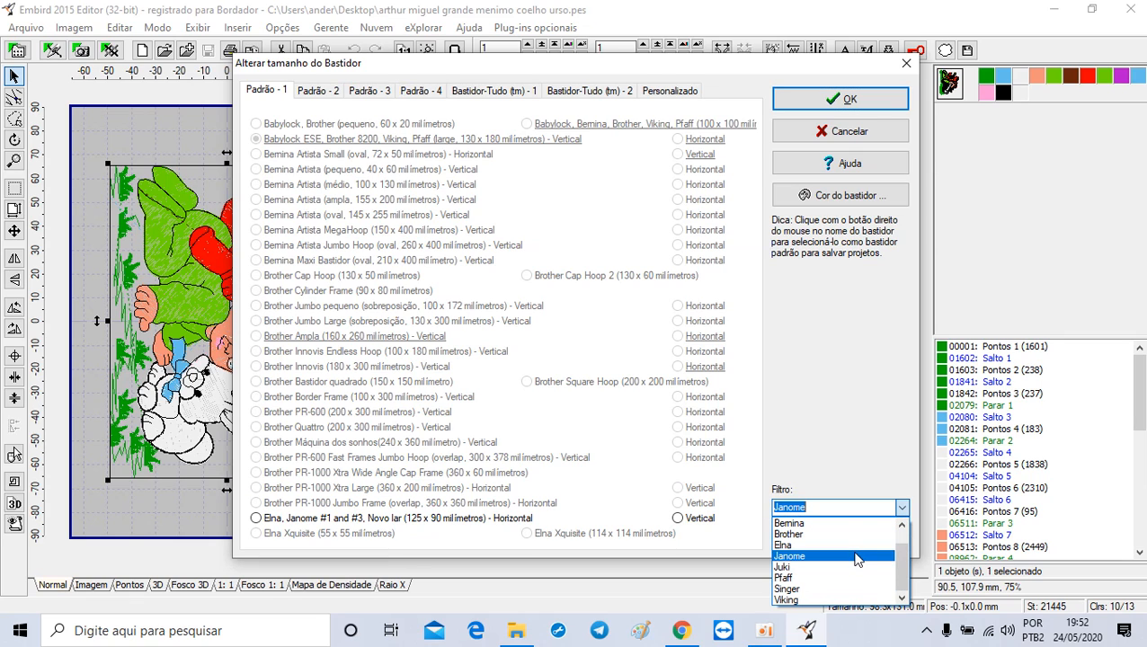
pyautogui.scroll(1, 857, 557)
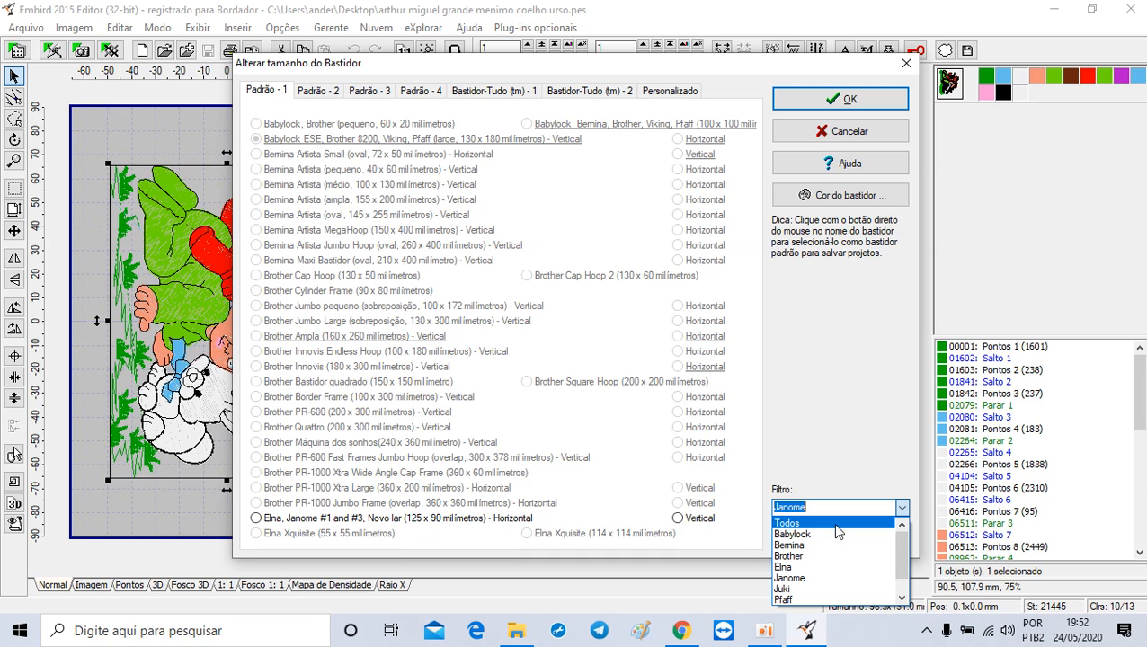
pyautogui.click(836, 556)
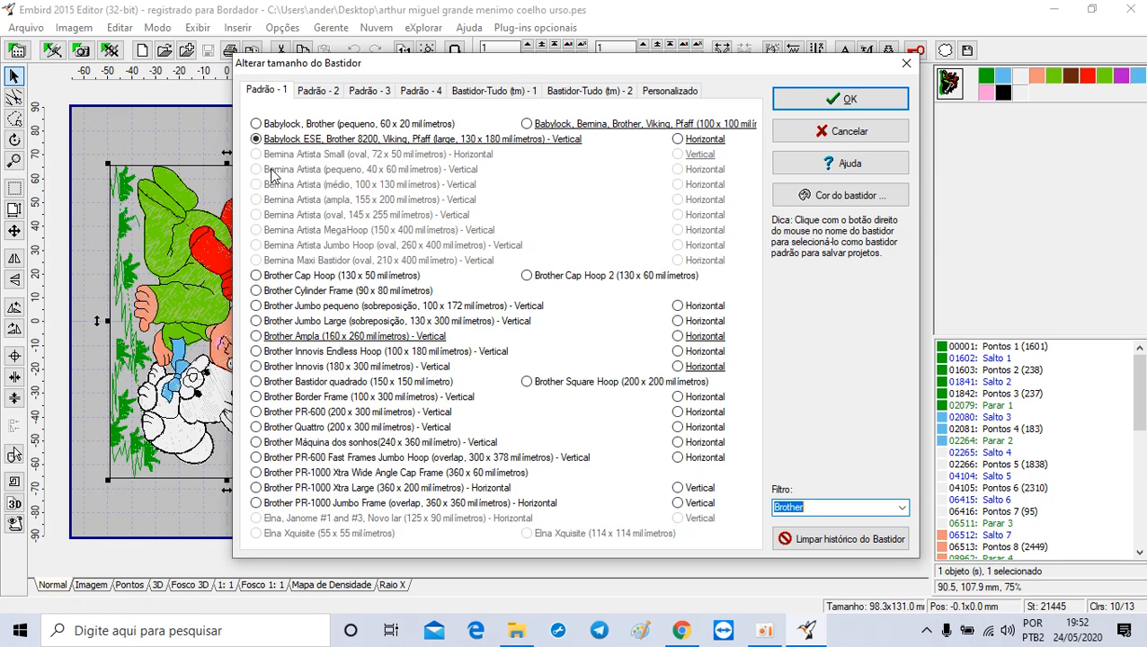
pyautogui.click(256, 275)
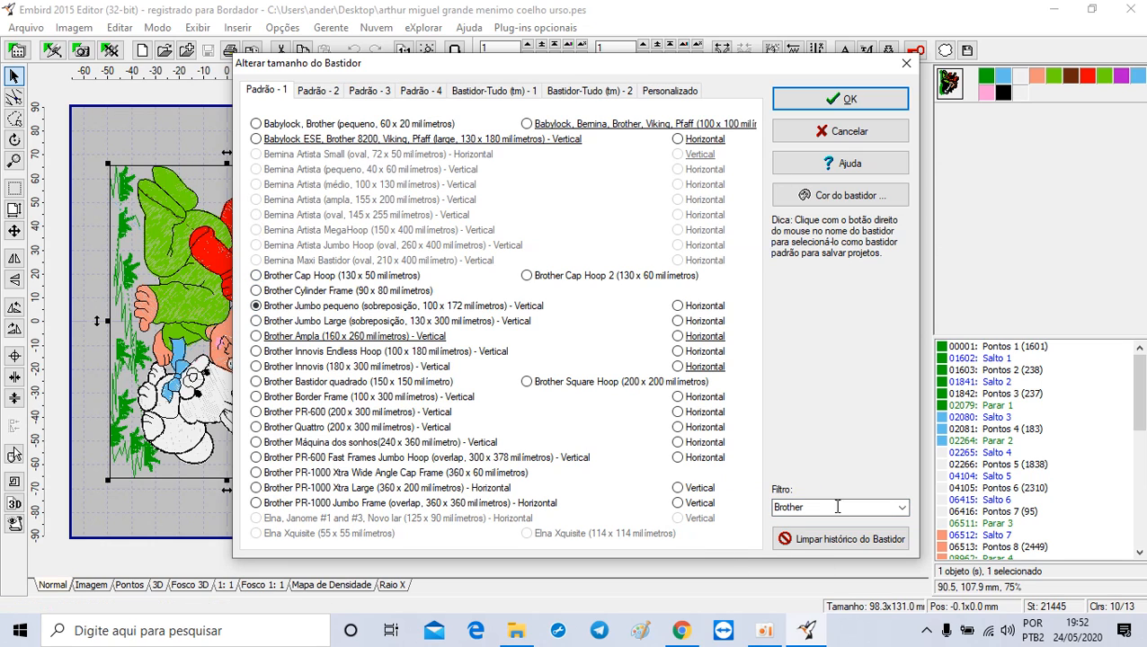
# Filter the hoops by Janome and apply the Janome MC10000 RE Hoop (140 x 200 mm) in horizontal orientation.
pyautogui.click(902, 508)
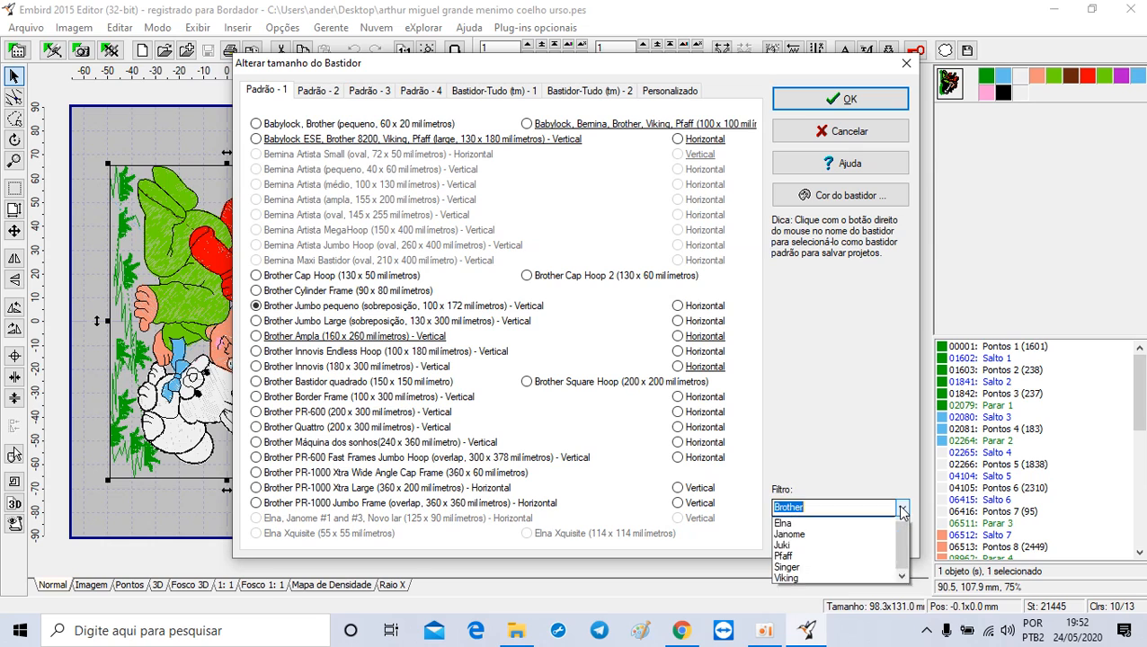
pyautogui.click(836, 534)
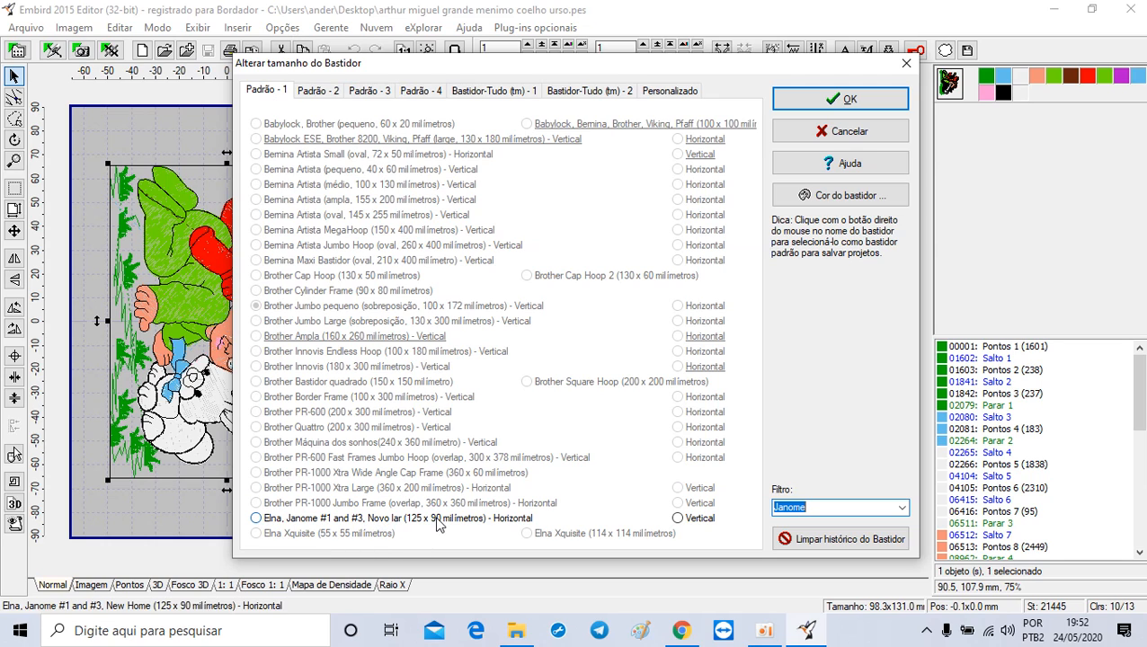
pyautogui.click(316, 95)
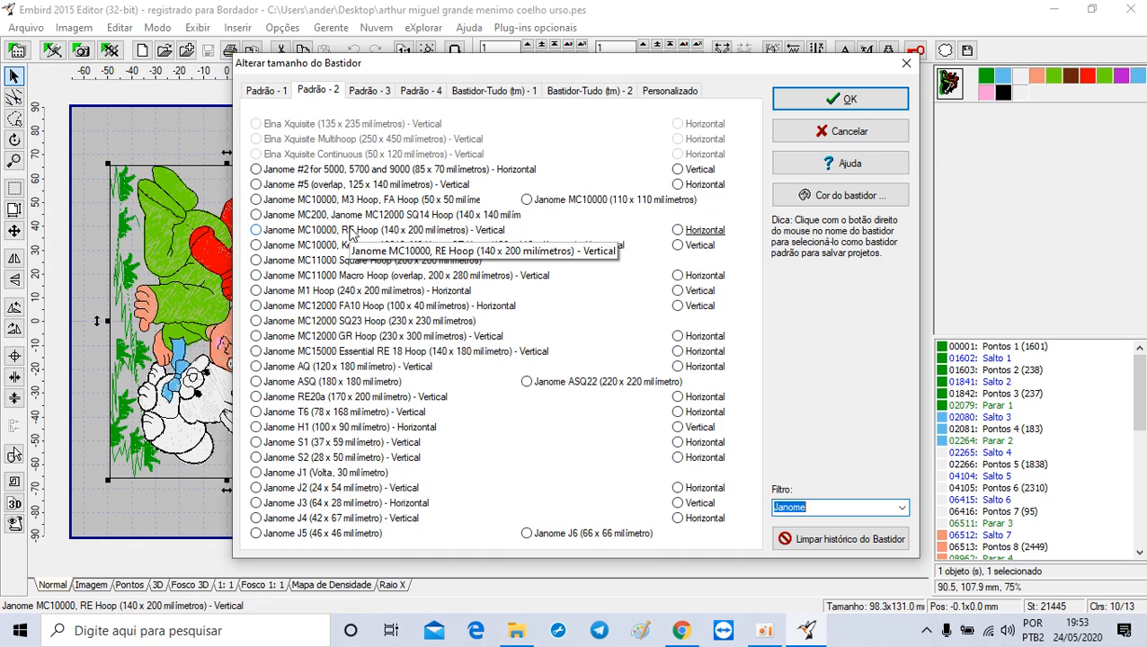
pyautogui.click(263, 232)
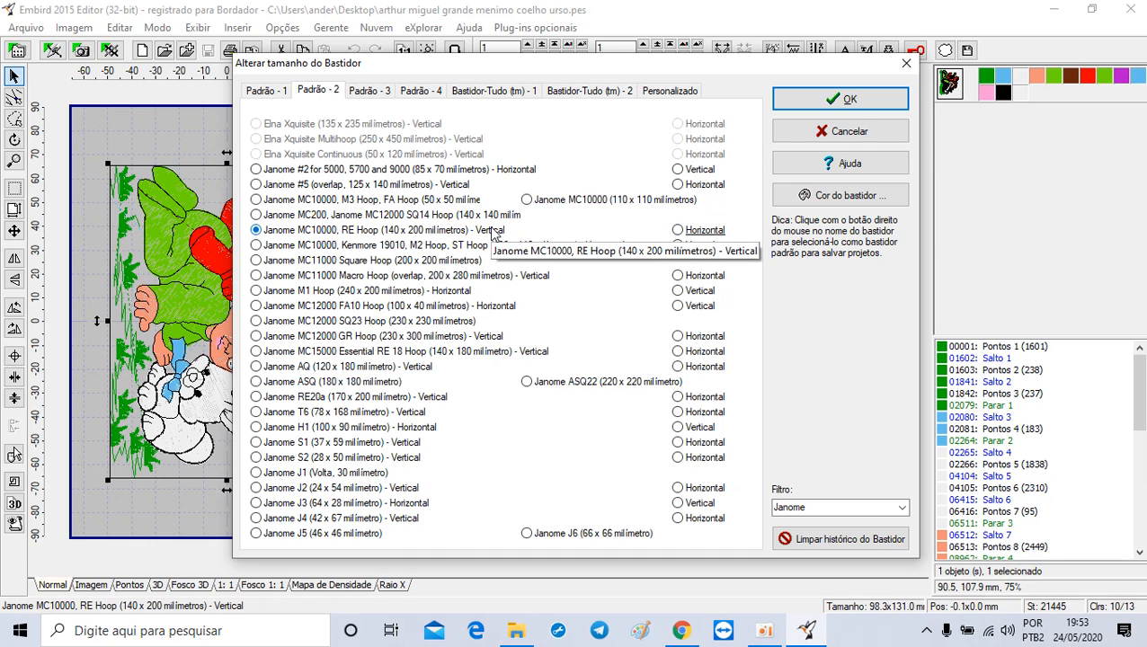
pyautogui.click(679, 231)
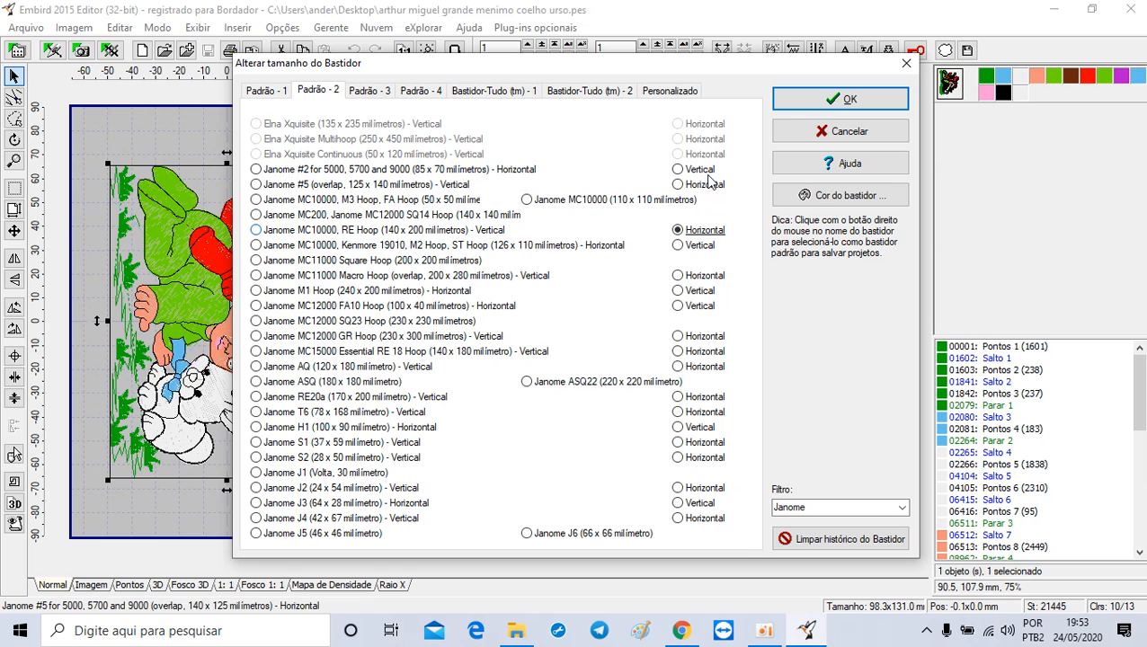
pyautogui.click(823, 99)
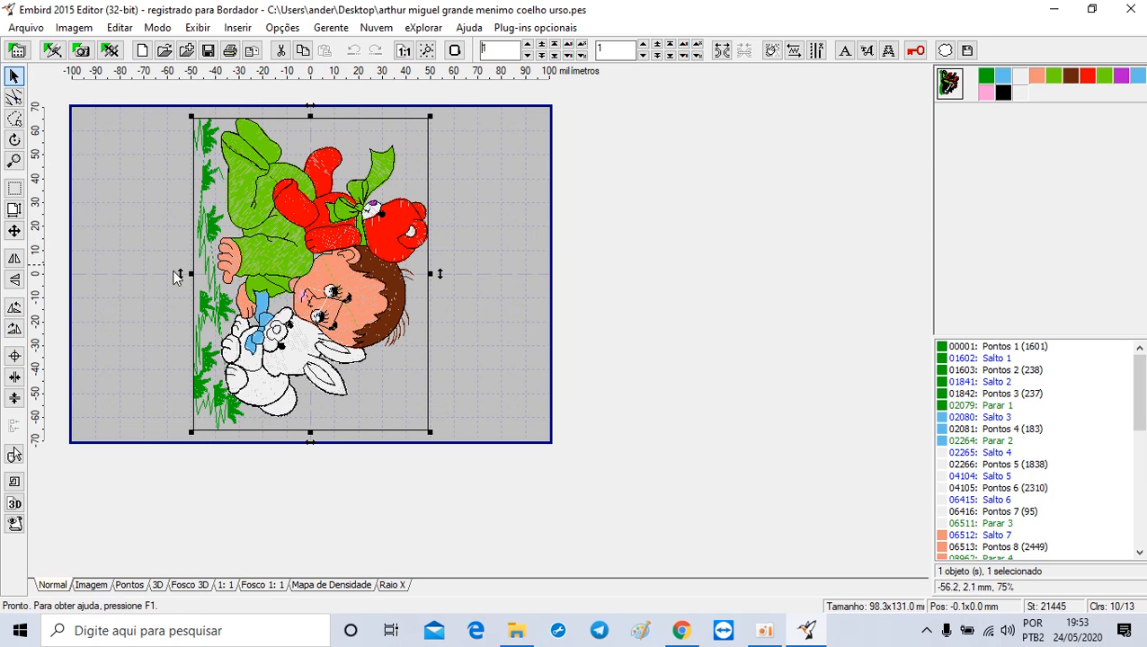
# Rotate the design 90° counter-clockwise and place it horizontally centred along the hoop's lower edge.
pyautogui.click(14, 309)
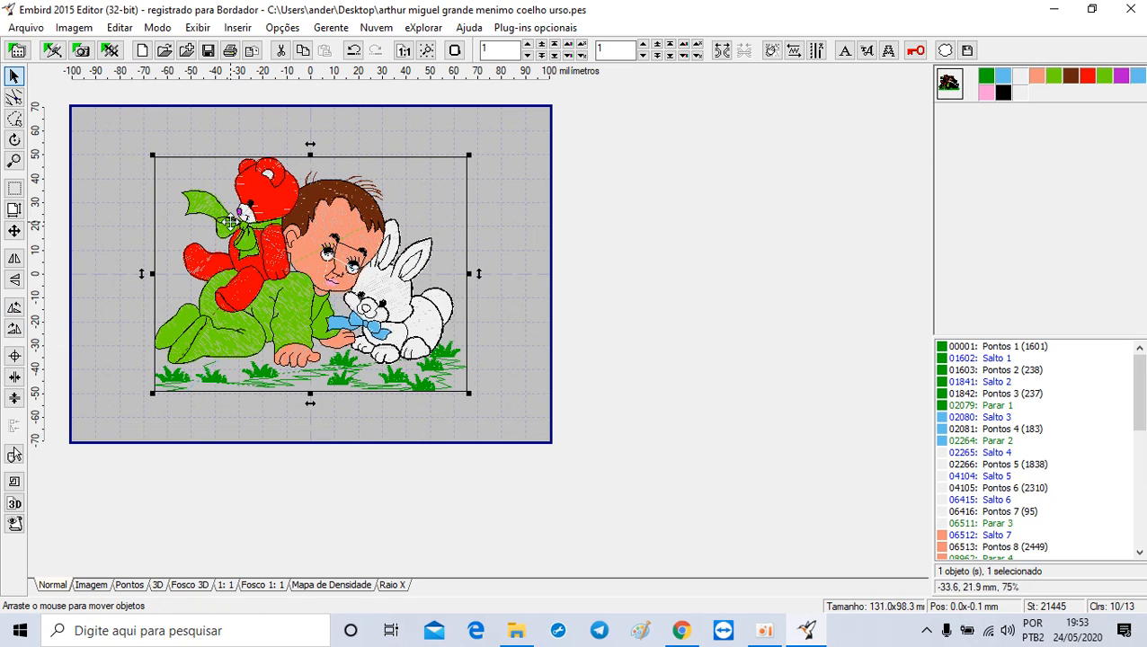
pyautogui.moveTo(291, 188)
pyautogui.mouseDown()
pyautogui.moveTo(283, 217)
pyautogui.moveTo(291, 141)
pyautogui.moveTo(292, 253)
pyautogui.moveTo(292, 202)
pyautogui.mouseUp()
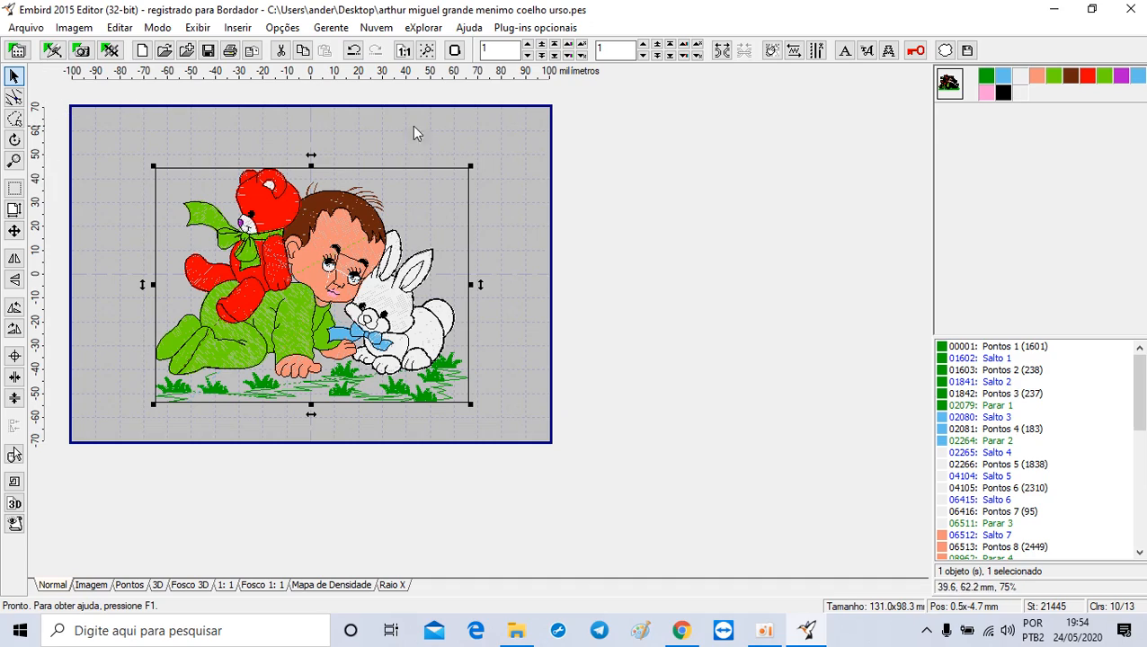
pyautogui.moveTo(359, 270); pyautogui.dragTo(282, 245)
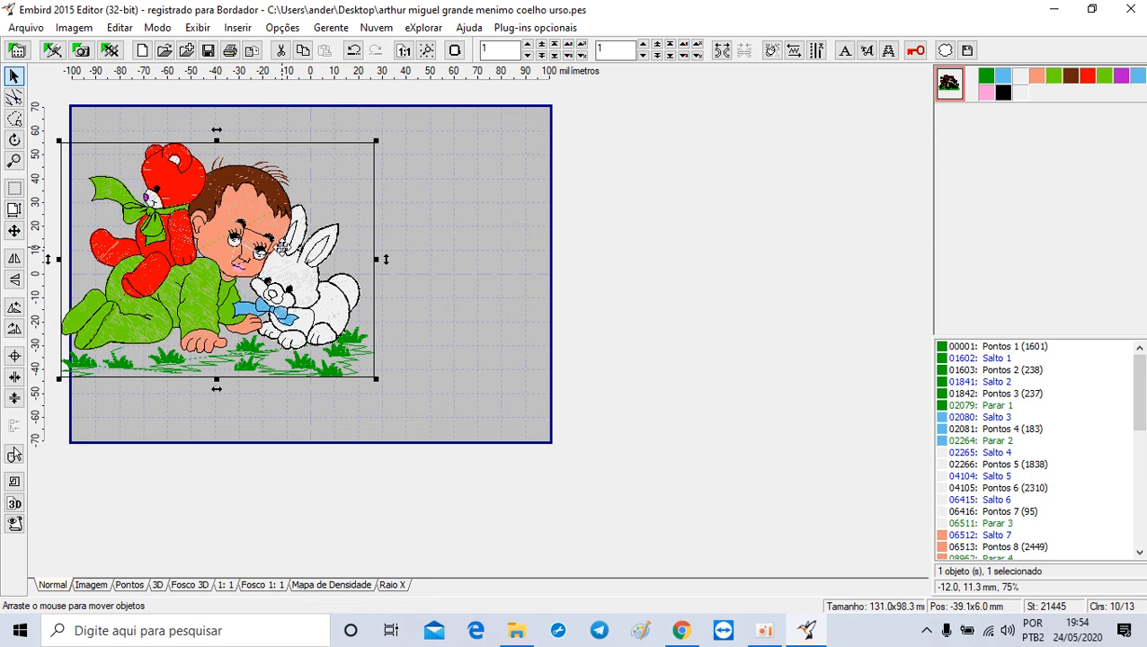
pyautogui.moveTo(152, 305); pyautogui.dragTo(254, 344)
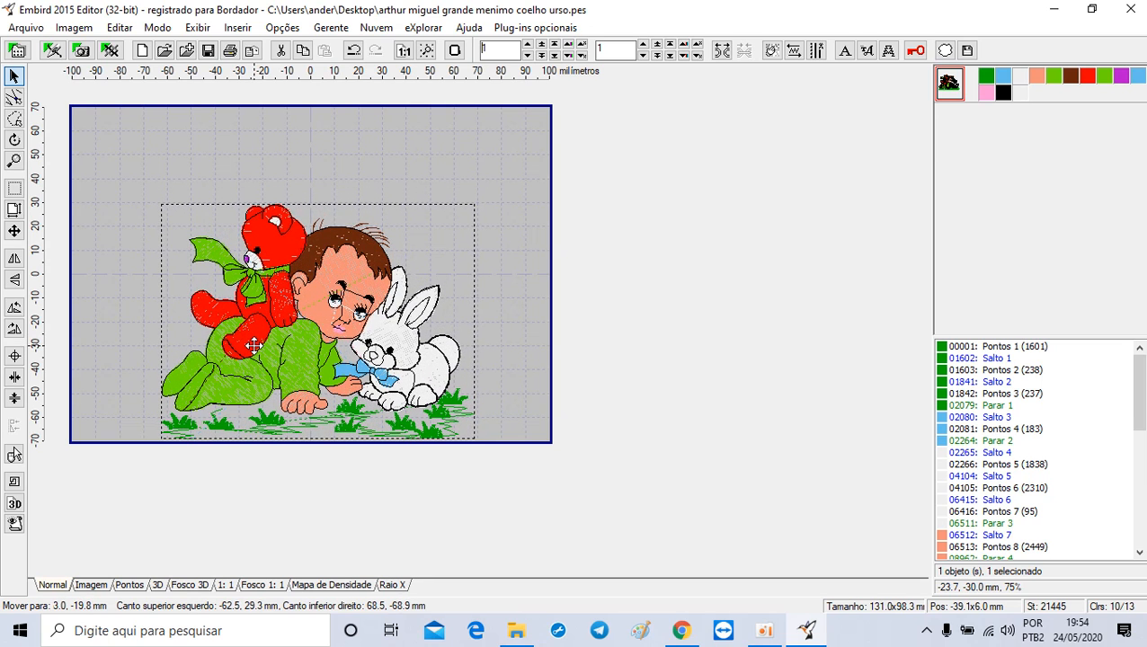
pyautogui.click(14, 378)
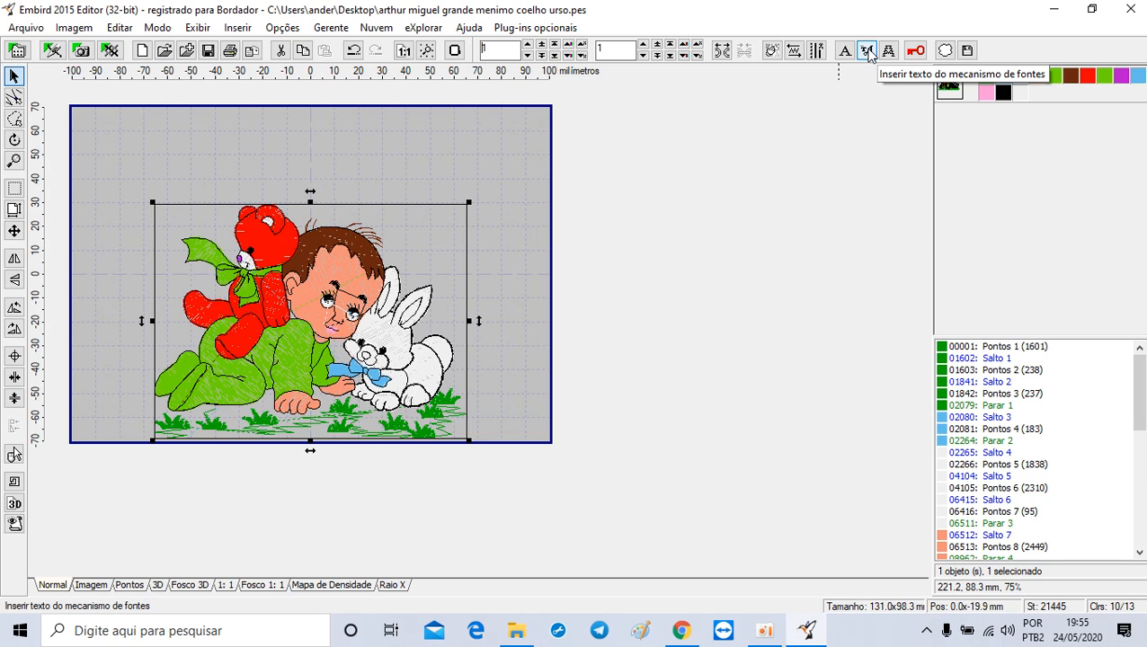
# Insert the child's first name as font engine text in the Fiolex Girls font.
pyautogui.click(868, 52)
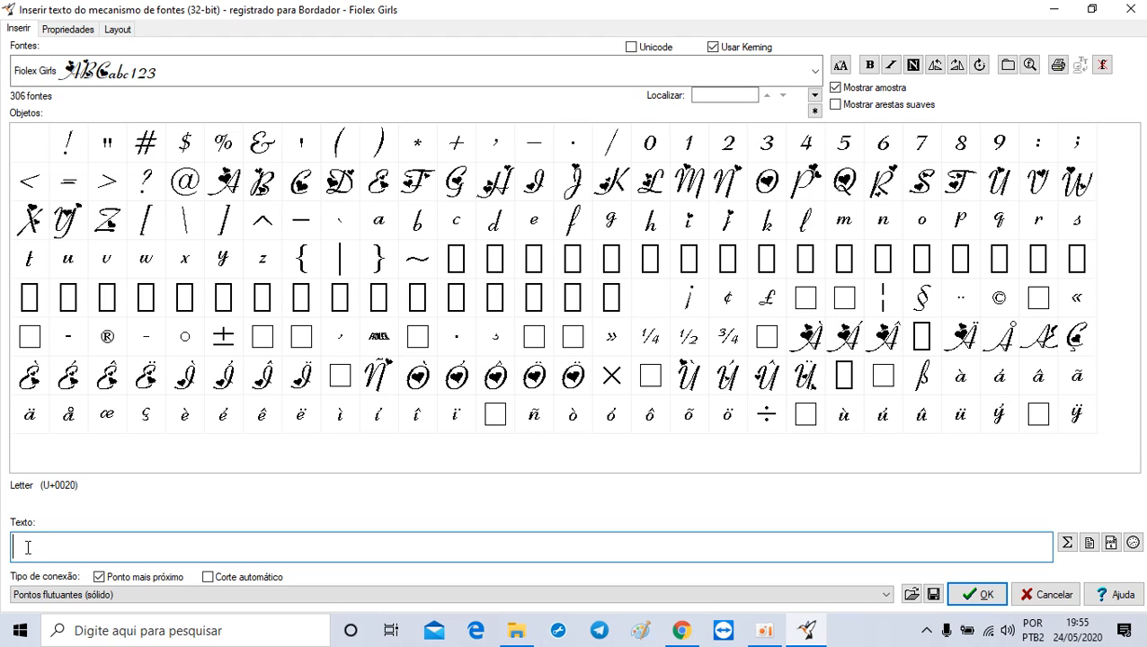
pyautogui.write('Arthur')
pyautogui.click(983, 595)
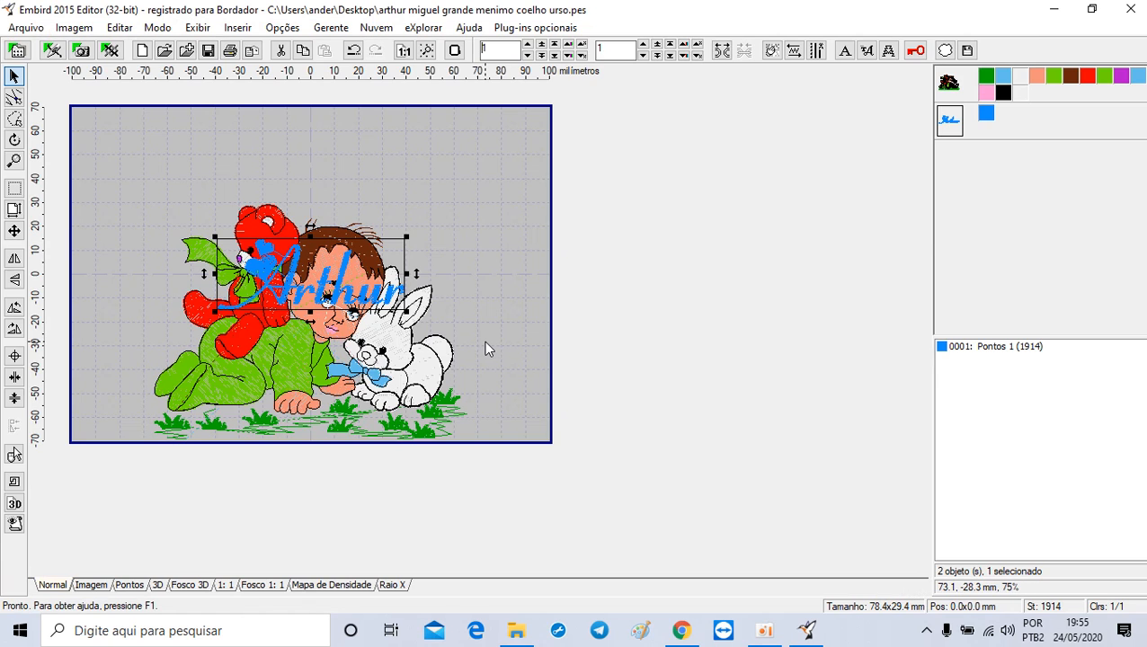
# Move the lettering above the baby design and enlarge it to about 117 x 44 mm, within the hoop's upper area.
pyautogui.moveTo(279, 292); pyautogui.dragTo(273, 186)
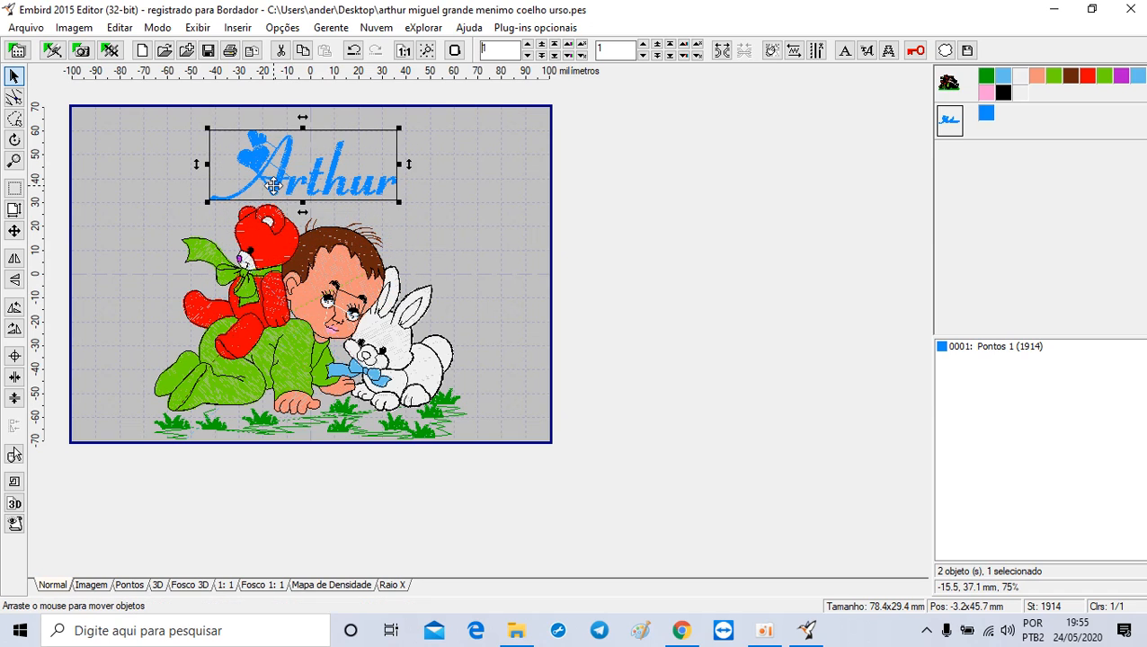
pyautogui.moveTo(399, 205); pyautogui.dragTo(471, 235)
pyautogui.moveTo(406, 203); pyautogui.dragTo(381, 185)
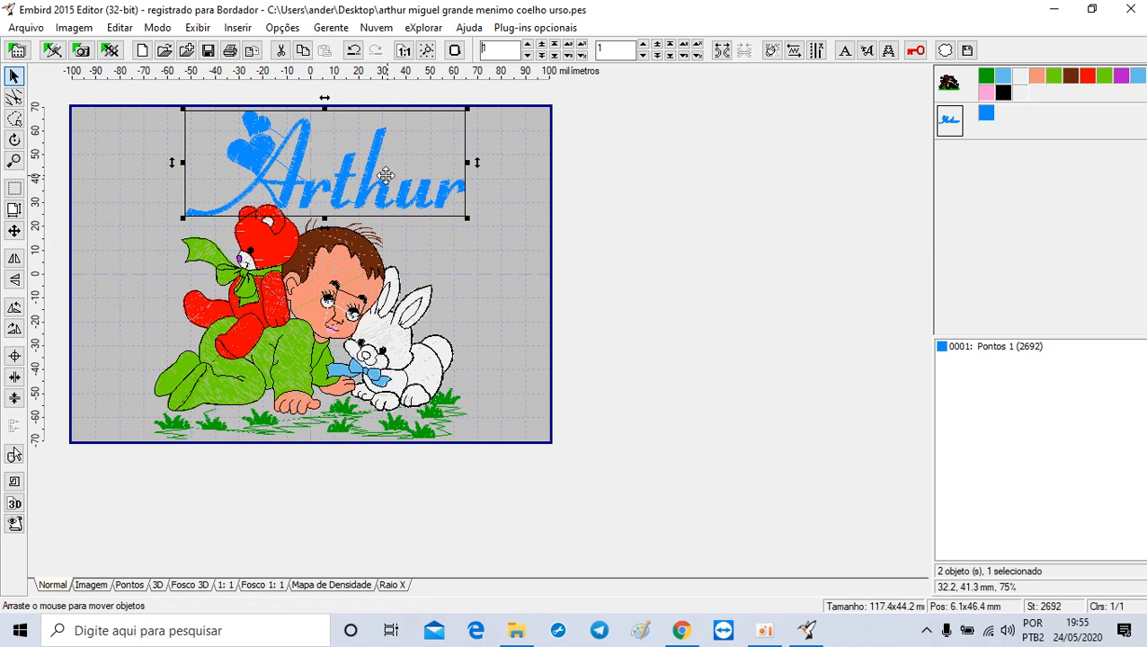
pyautogui.moveTo(409, 143); pyautogui.dragTo(413, 147)
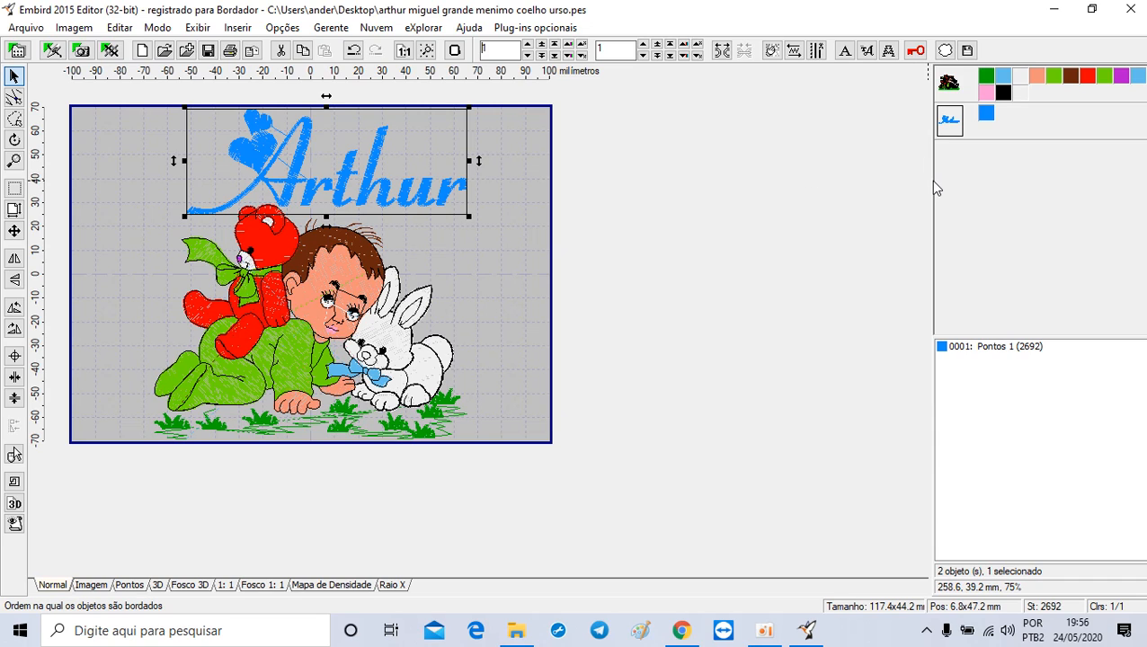
# Widen the object list and check the lettering's size and position in the Object Inspector.
pyautogui.moveTo(928, 186); pyautogui.dragTo(708, 207)
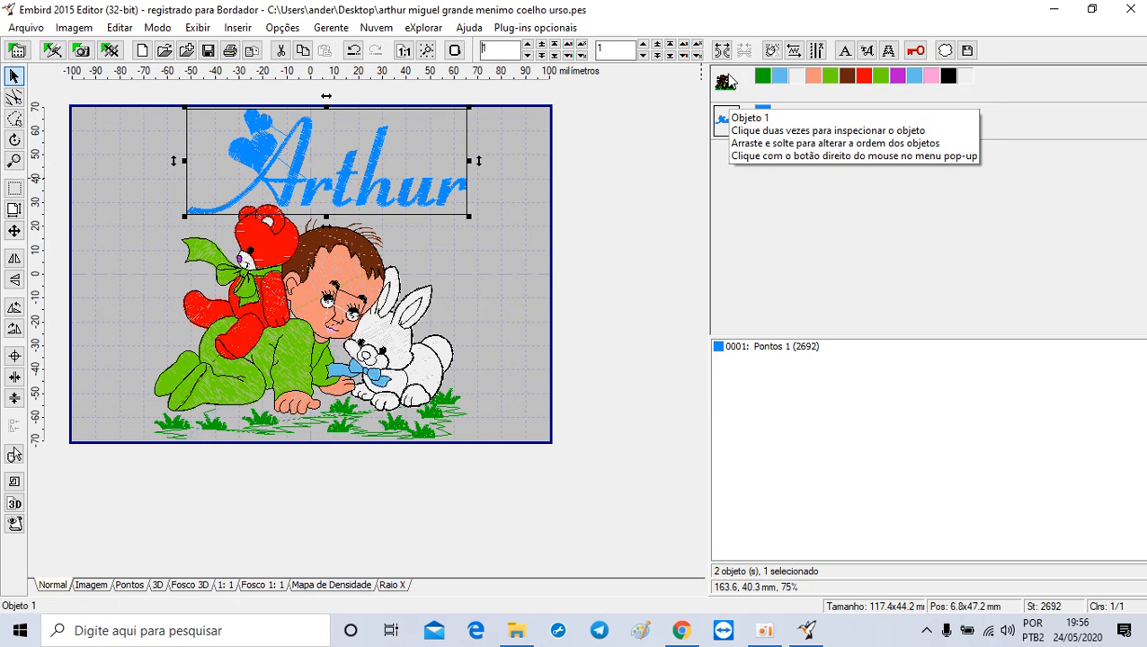
pyautogui.doubleClick(724, 126)
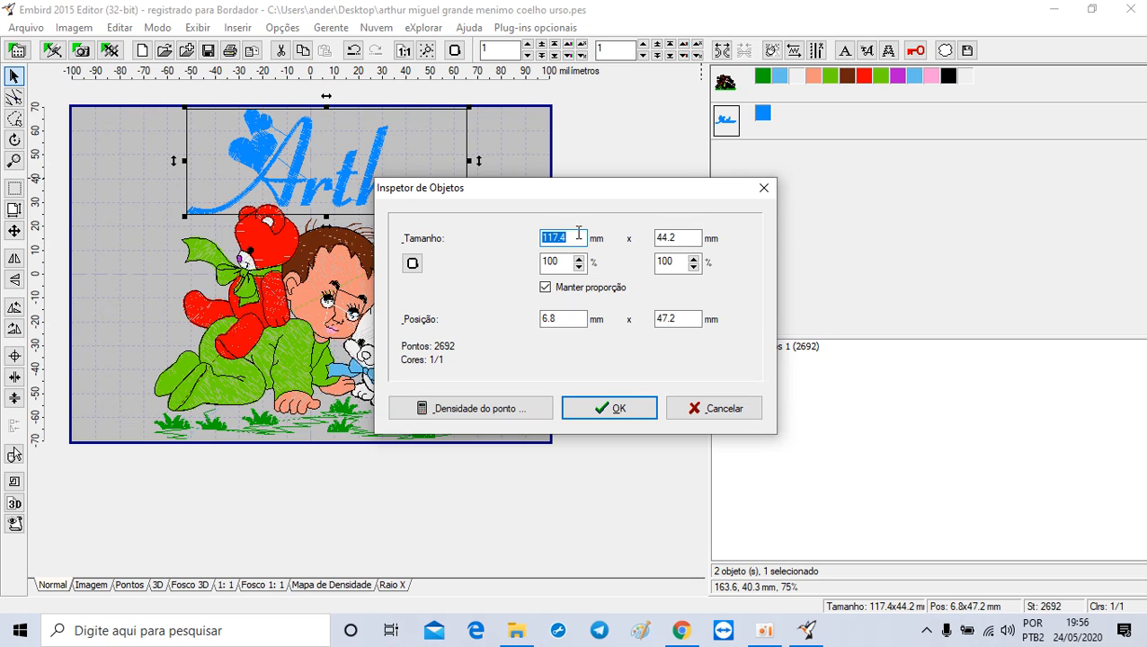
pyautogui.click(653, 403)
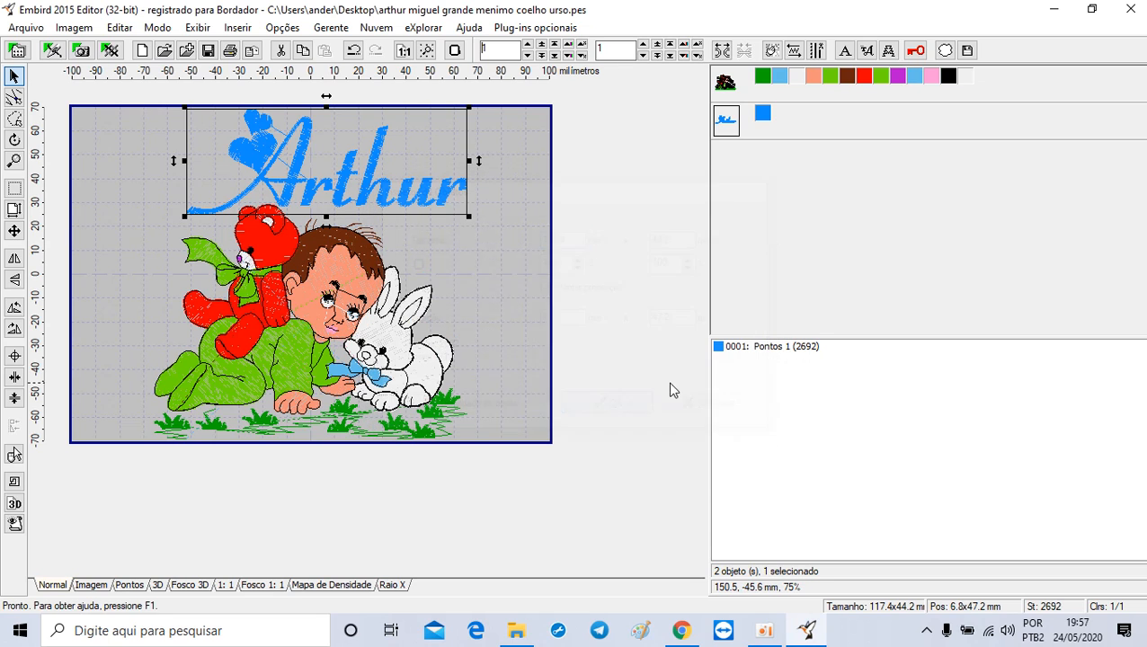
# Insert the child's name again as Fiolex Girls font engine text, 111 mm wide, with the keep-ratio option turned off after sizing.
pyautogui.click(867, 51)
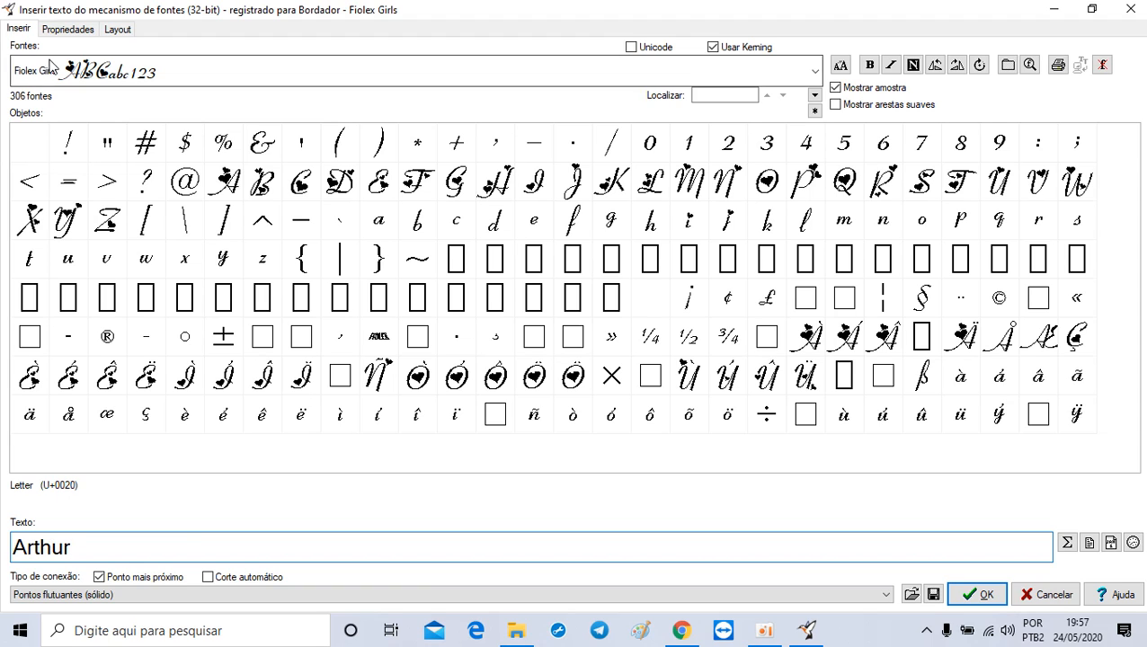
pyautogui.click(67, 30)
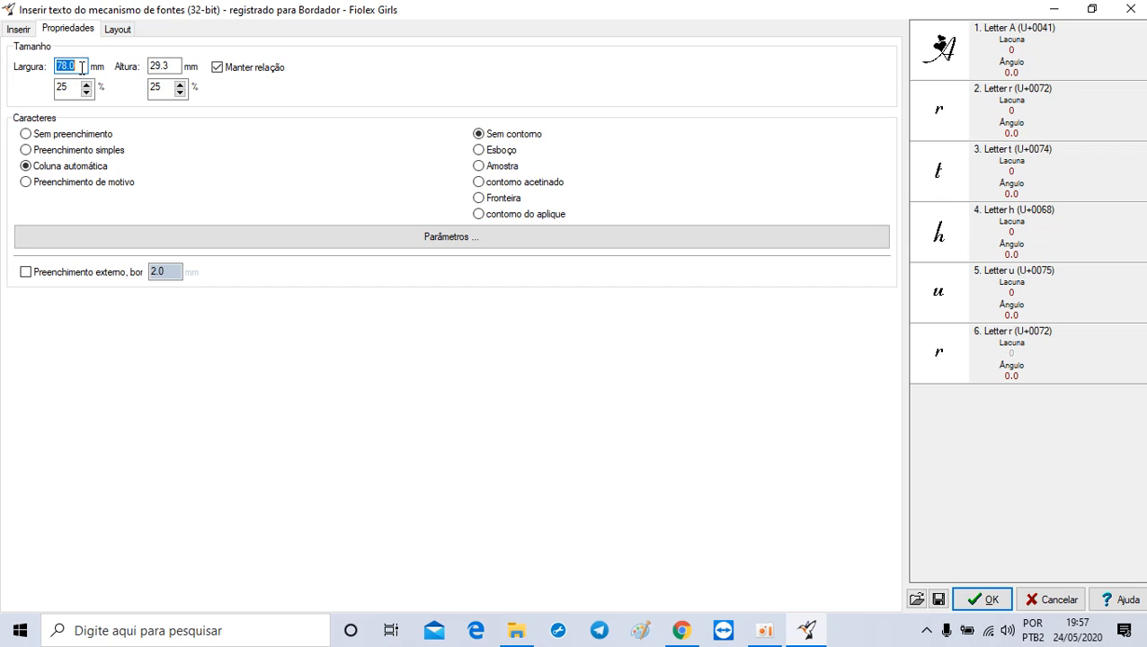
pyautogui.write('111')
pyautogui.click(218, 68)
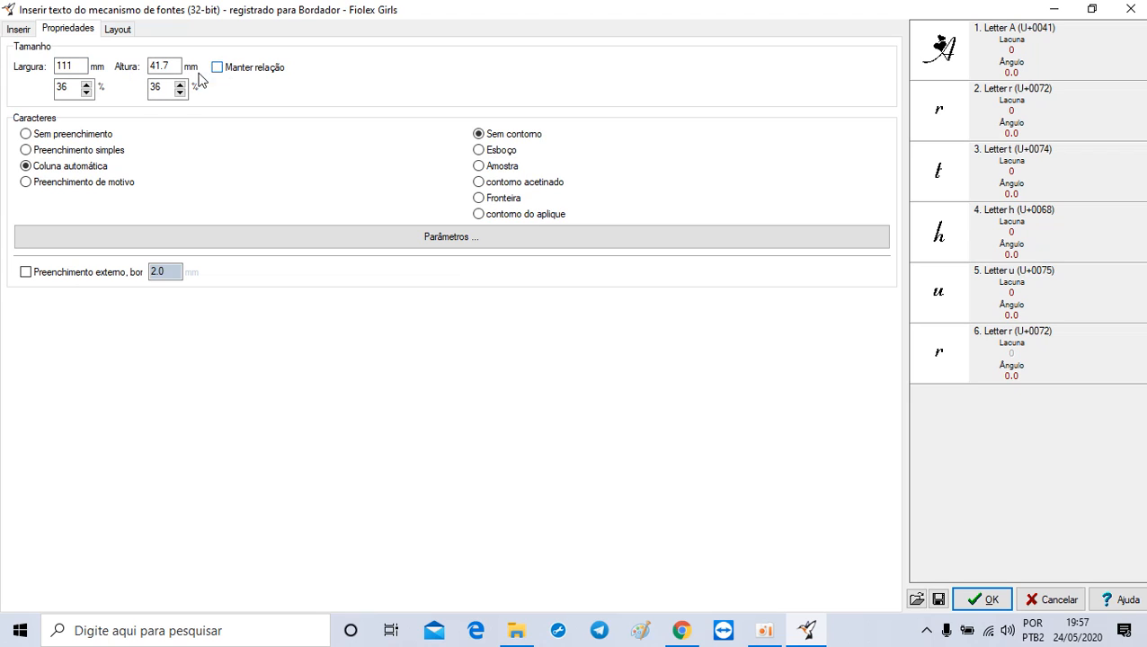
pyautogui.click(71, 65)
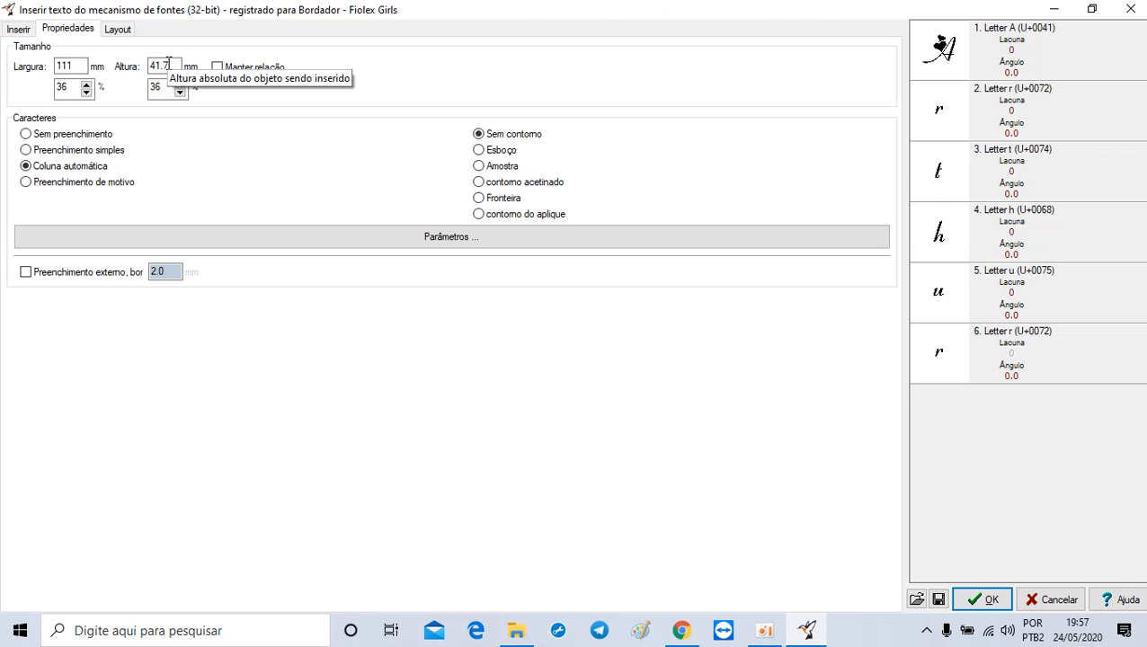
pyautogui.click(981, 600)
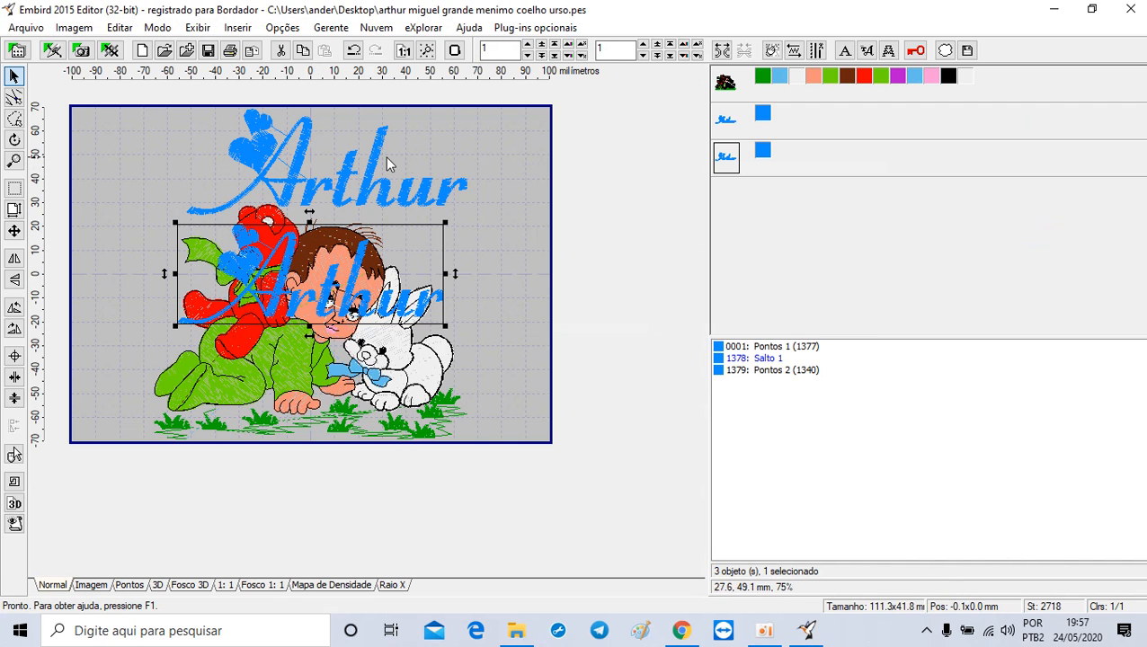
# Delete the earlier enlarged lettering and move the new lettering above the baby design.
pyautogui.click(726, 122)
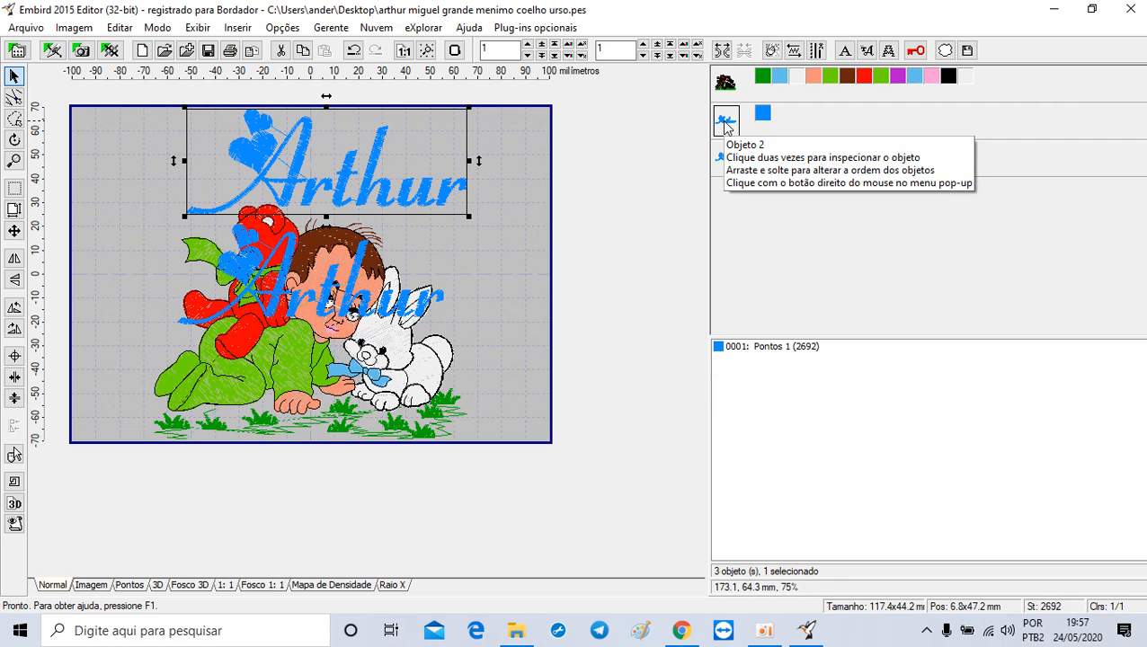
pyautogui.press('Delete')
pyautogui.click(333, 288)
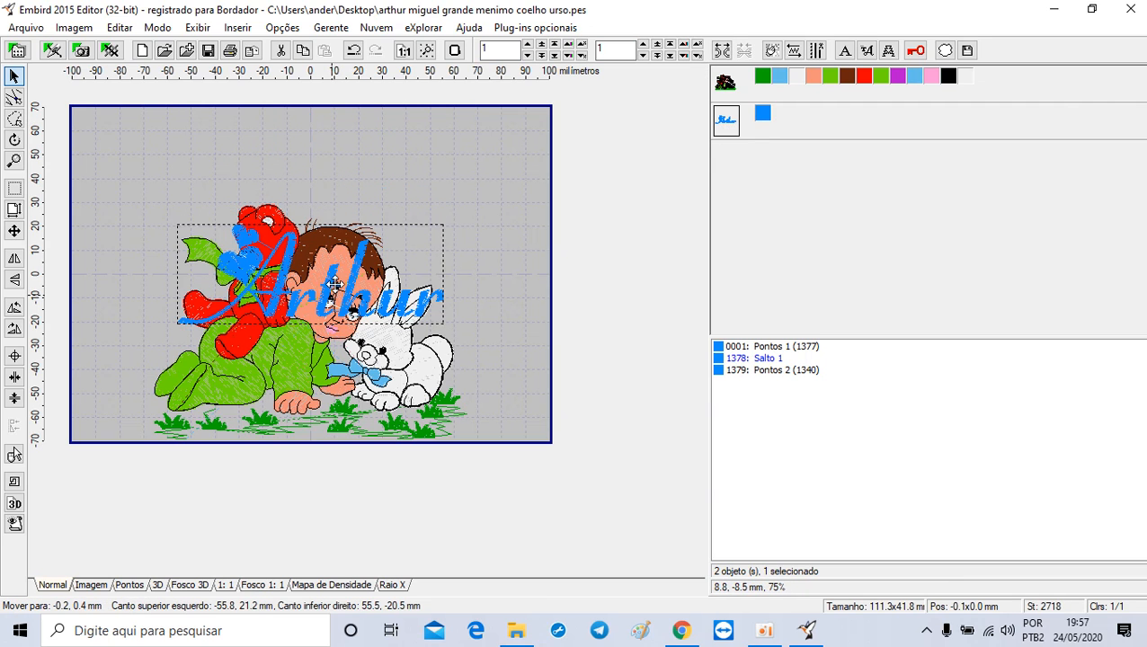
pyautogui.moveTo(334, 284); pyautogui.dragTo(346, 182)
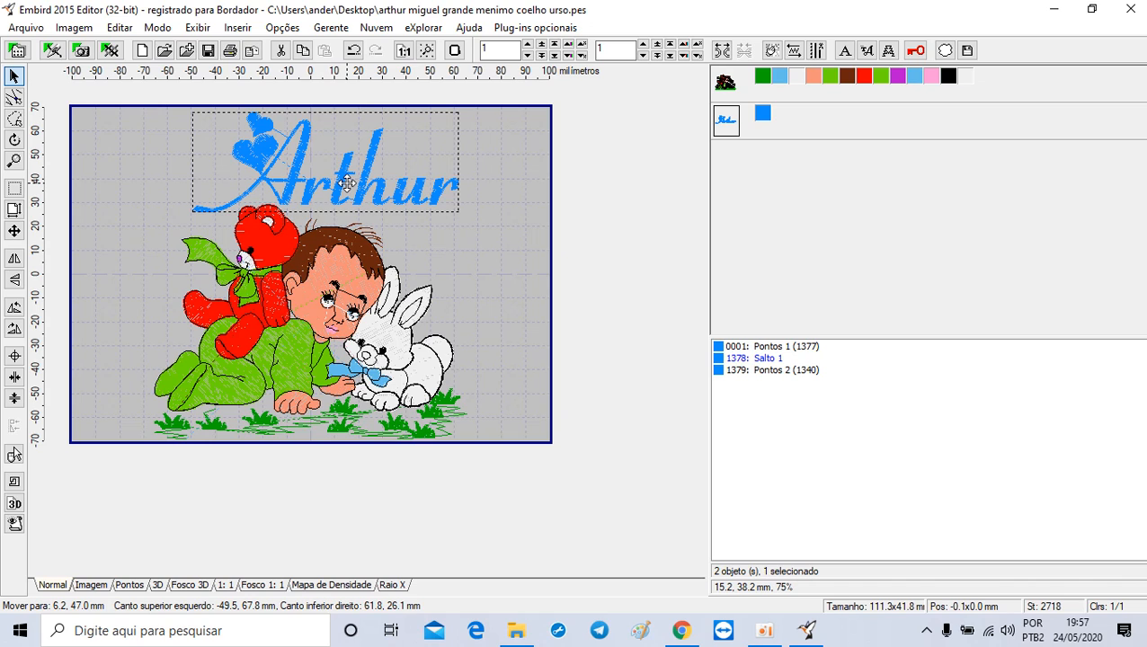
pyautogui.moveTo(347, 183); pyautogui.dragTo(346, 182)
# Position the new lettering near the hoop's upper edge and centre it horizontally in the hoop.
pyautogui.click(261, 333)
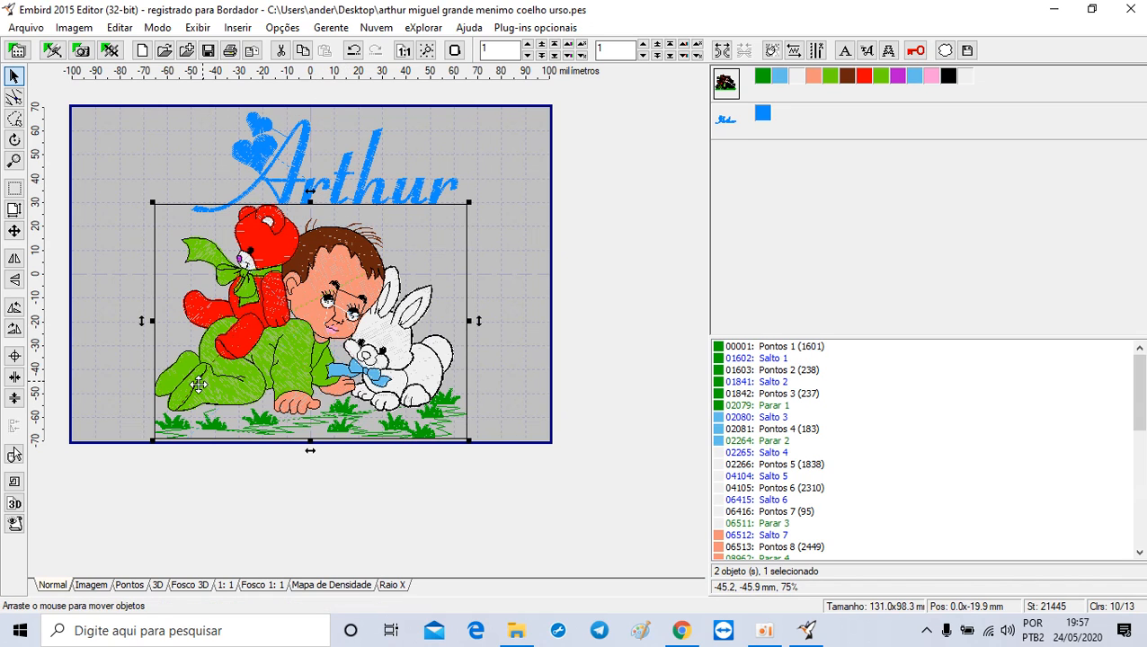
pyautogui.click(335, 205)
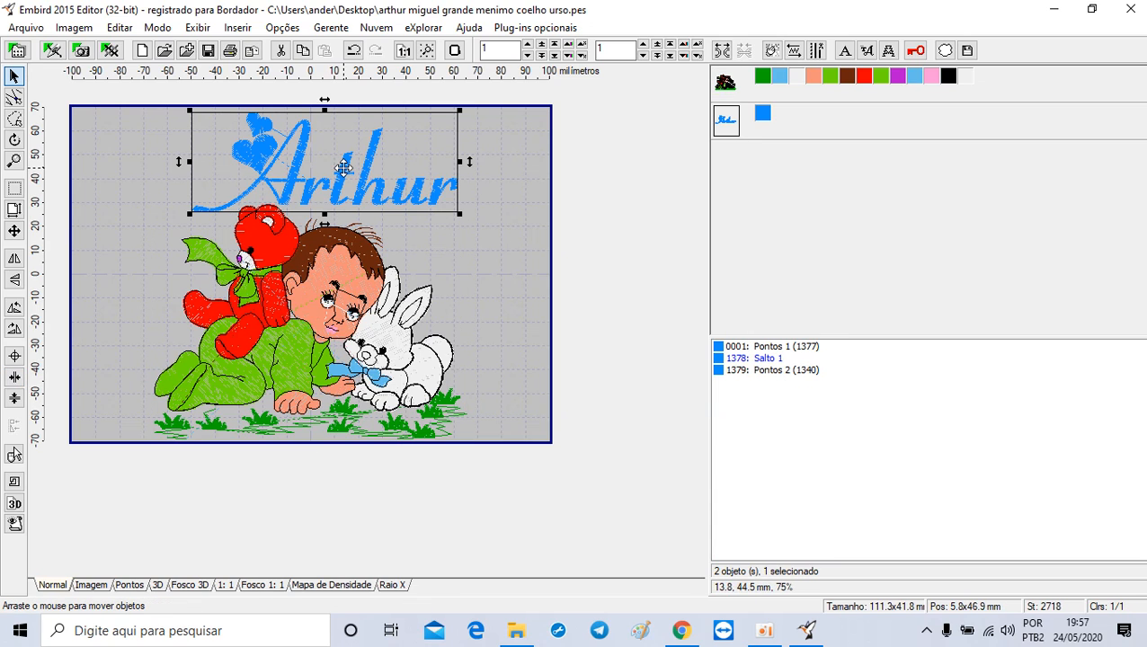
pyautogui.click(14, 400)
pyautogui.moveTo(277, 153); pyautogui.dragTo(282, 152)
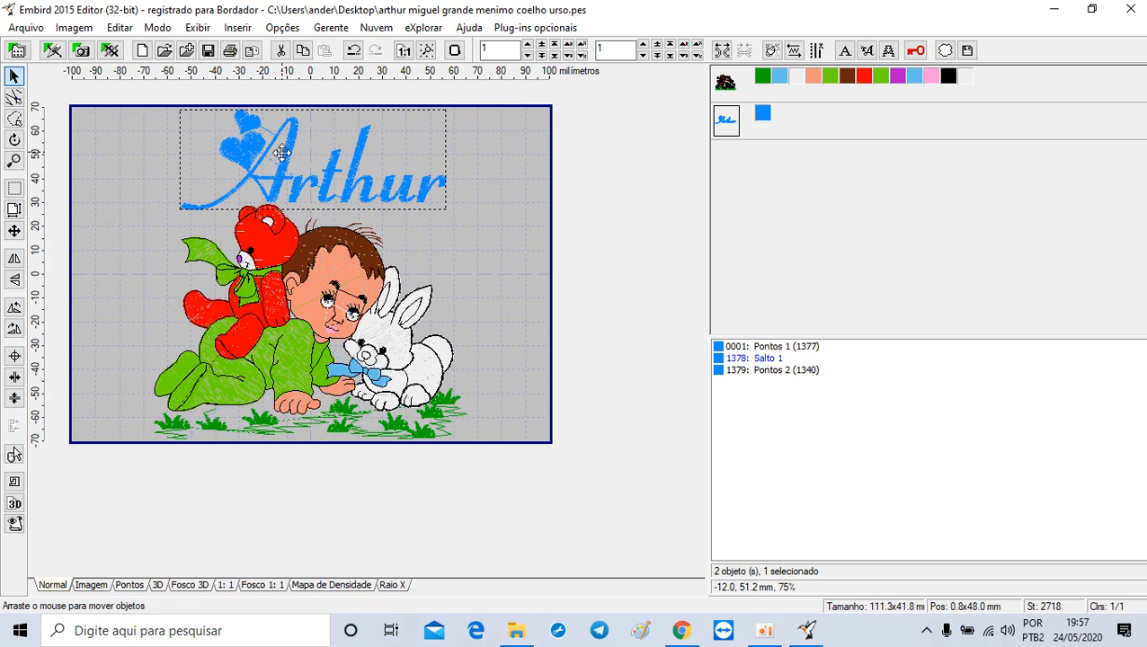
pyautogui.click(14, 378)
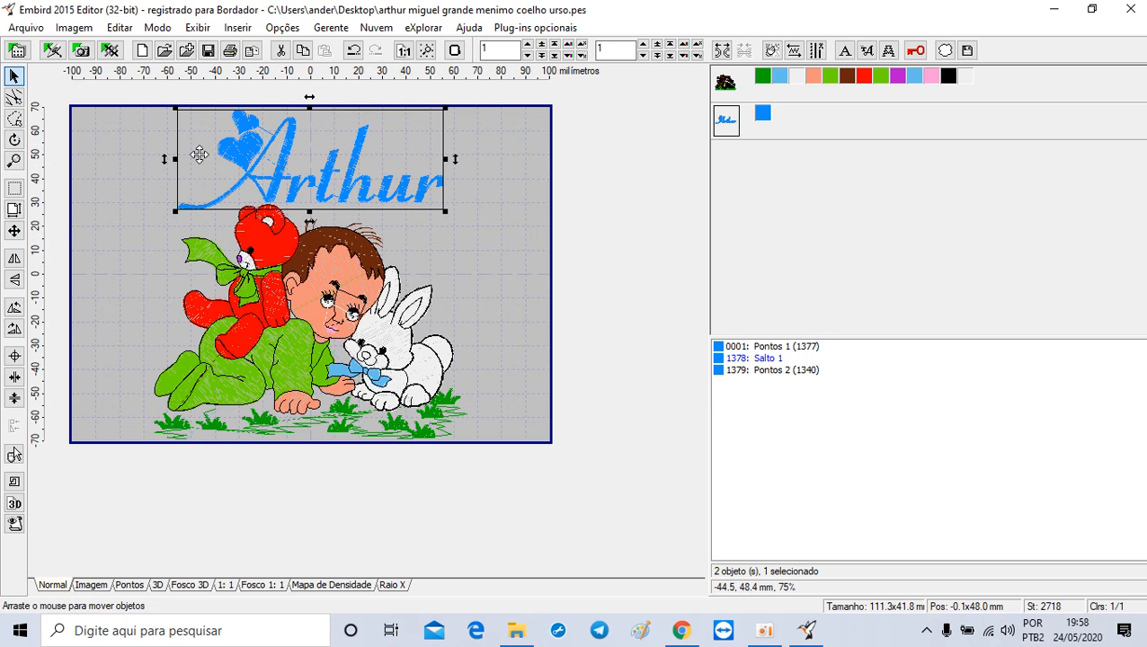
# Save the design to its existing PES file, accepting that all objects are merged and the 100 x 100 mm field is exceeded.
pyautogui.click(27, 28)
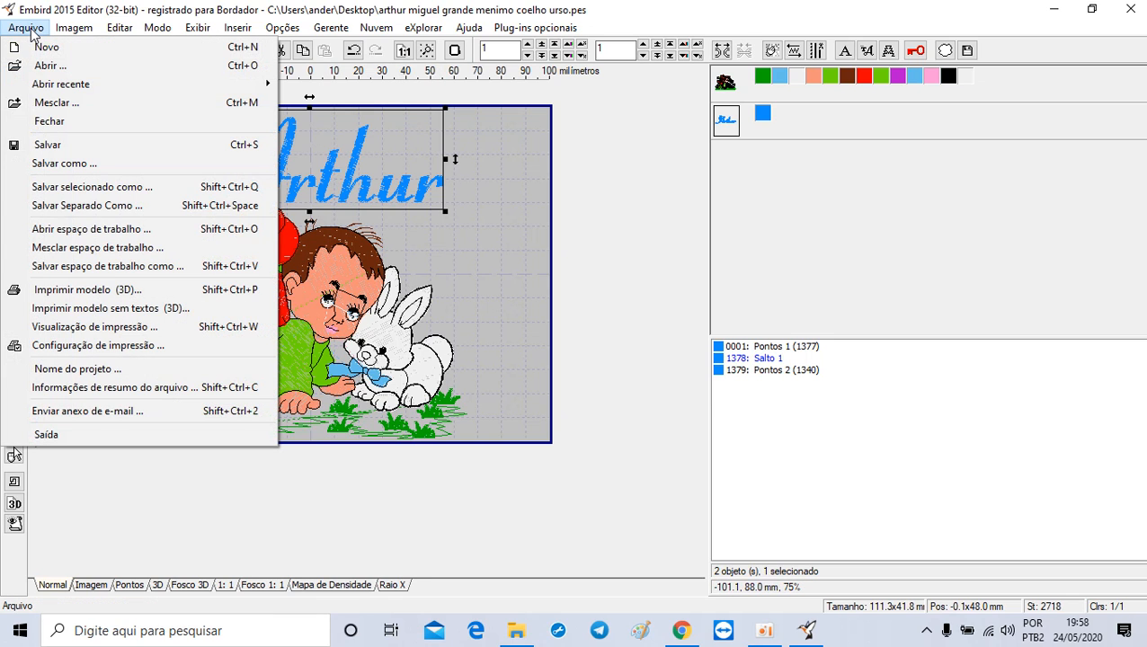
pyautogui.click(72, 147)
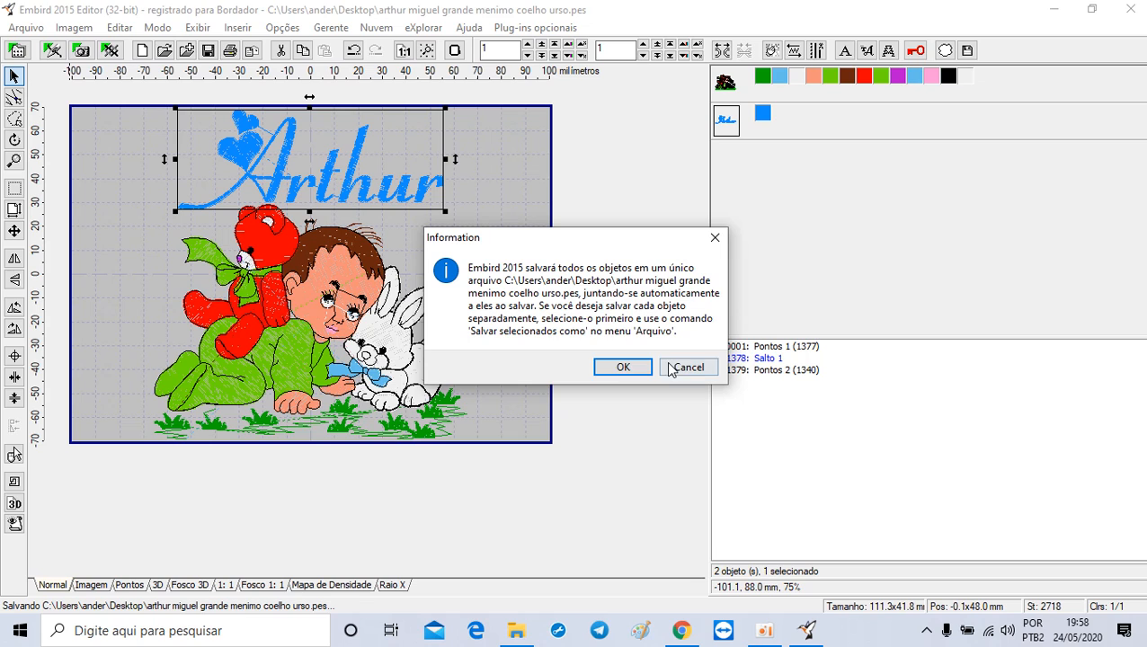
pyautogui.click(629, 369)
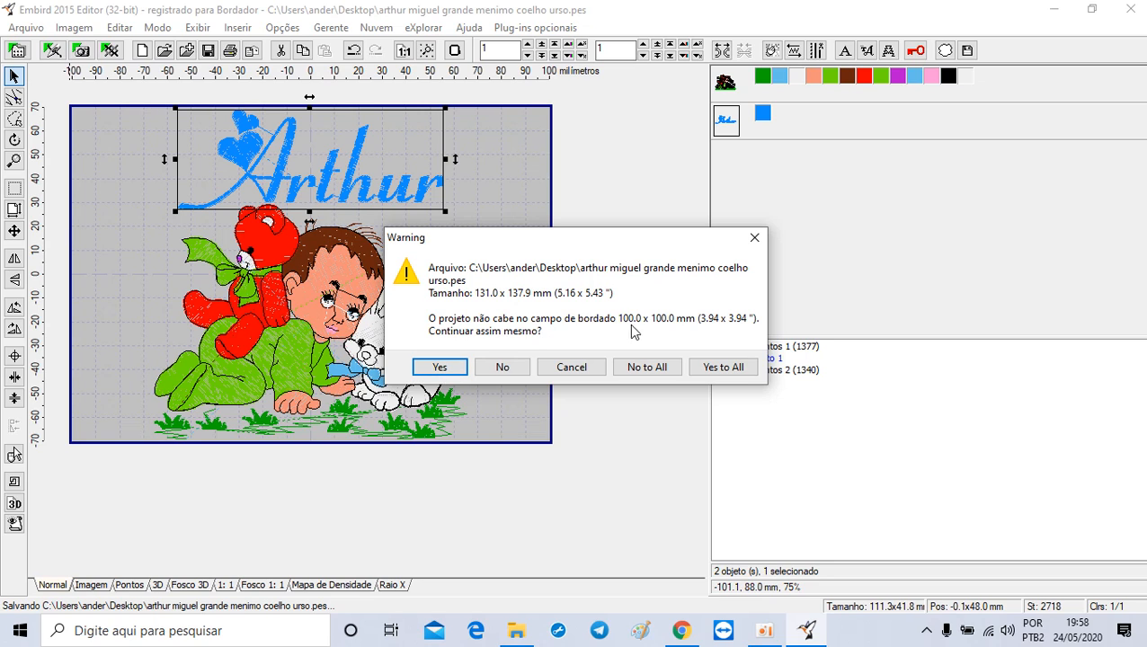
pyautogui.click(438, 368)
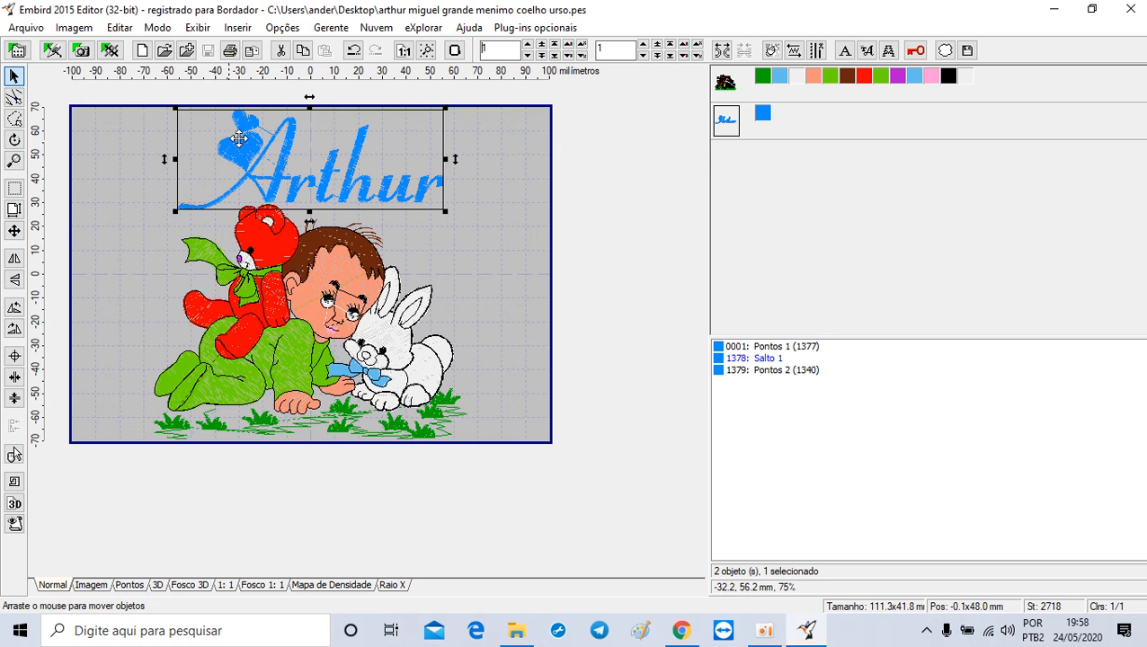
# Start saving a copy in Janome .JEF format with centring in the hoop enabled.
pyautogui.click(19, 28)
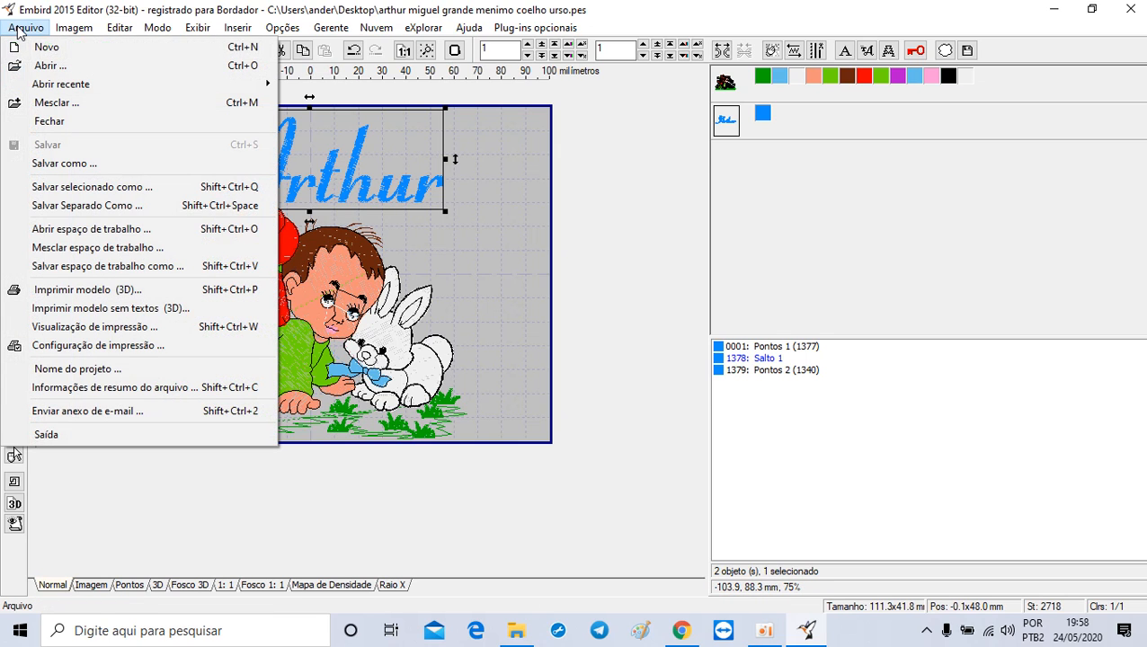
pyautogui.click(76, 163)
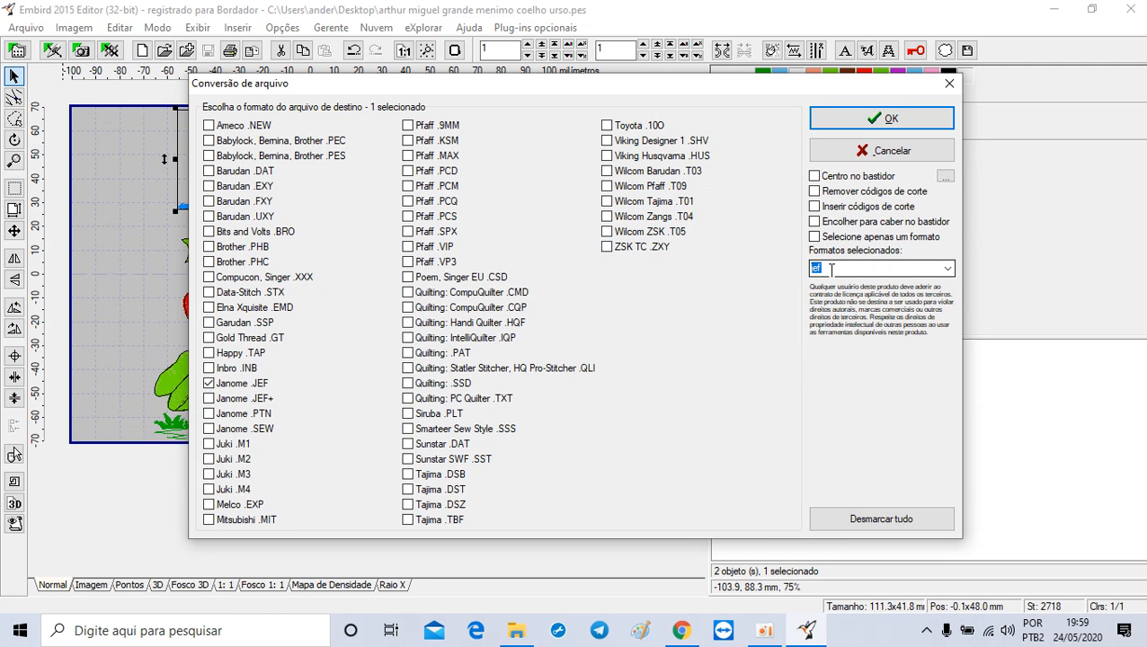
pyautogui.click(813, 177)
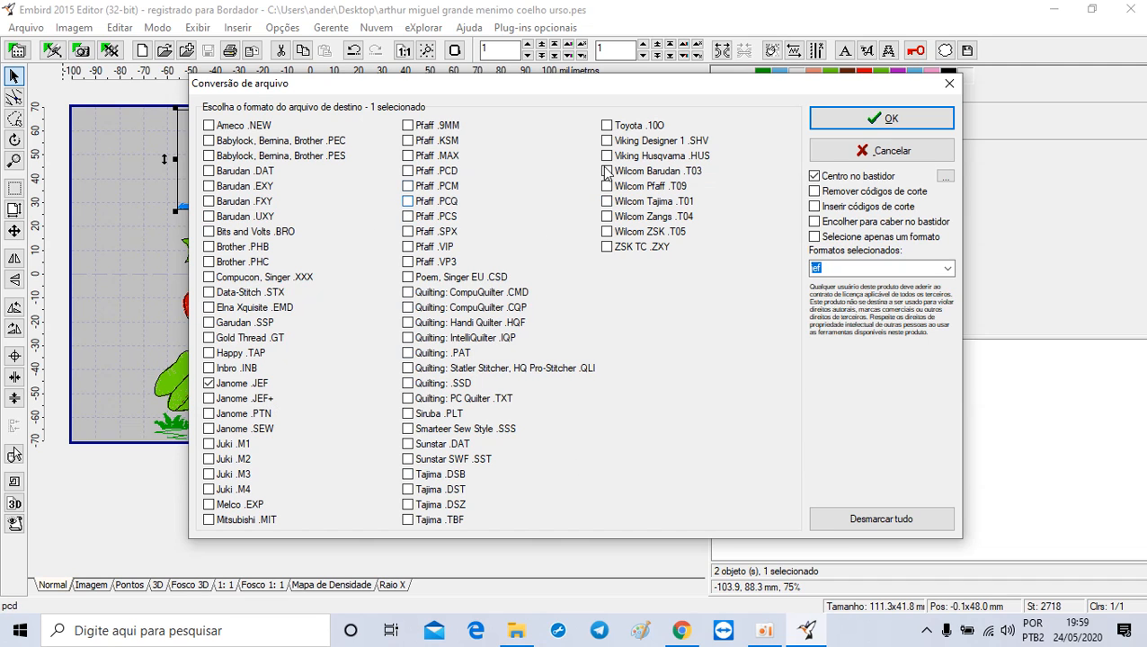
pyautogui.click(853, 124)
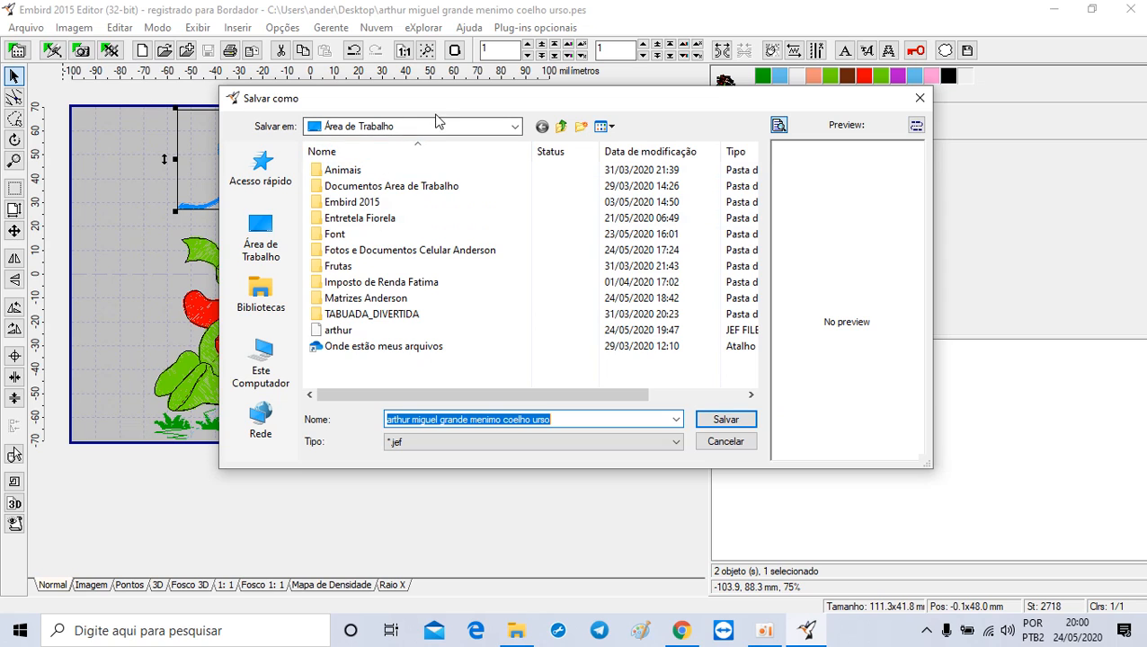
# Save the JEF copy on the desktop under the child's first name followed by "urso", merging all objects into one file.
pyautogui.click(263, 370)
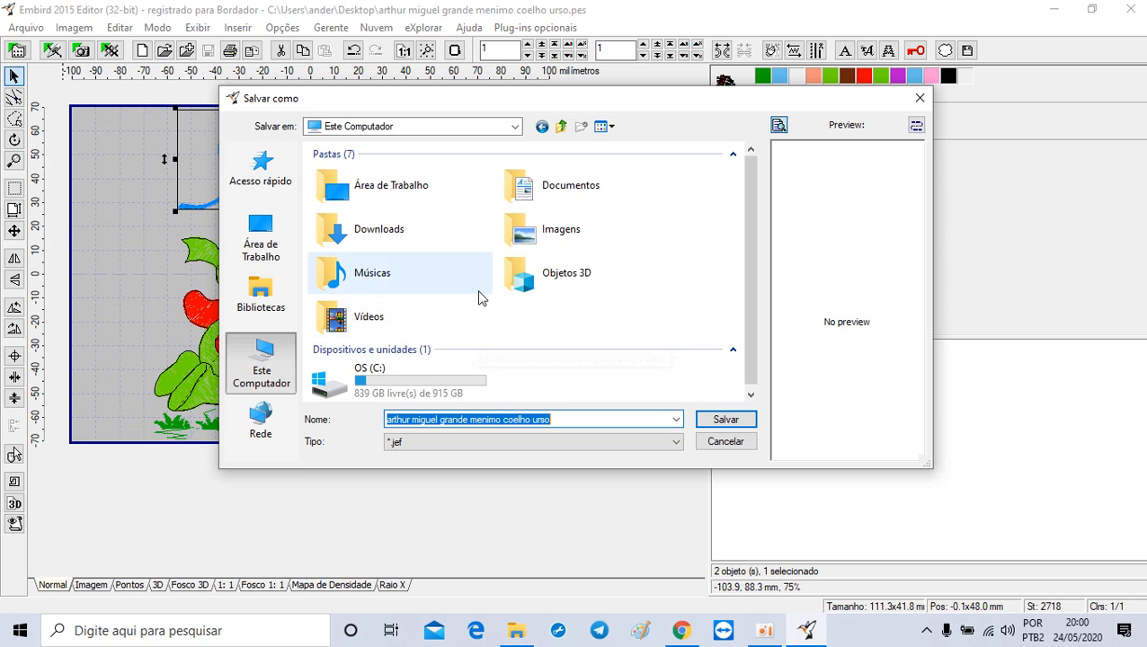
pyautogui.click(252, 241)
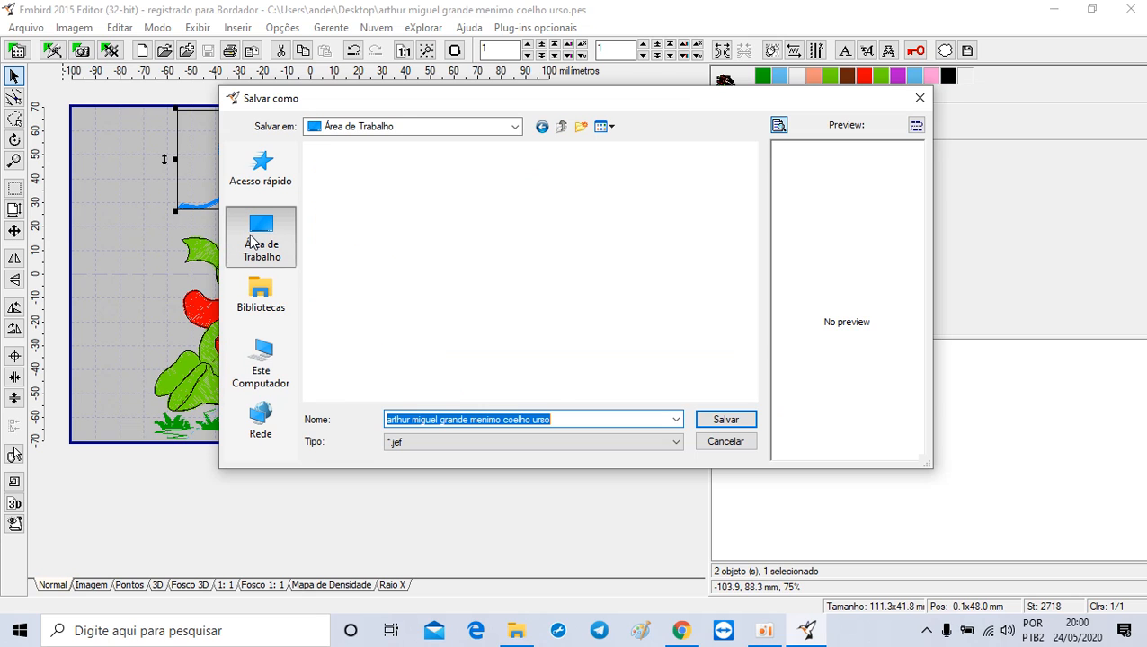
pyautogui.scroll(-3, 392, 244)
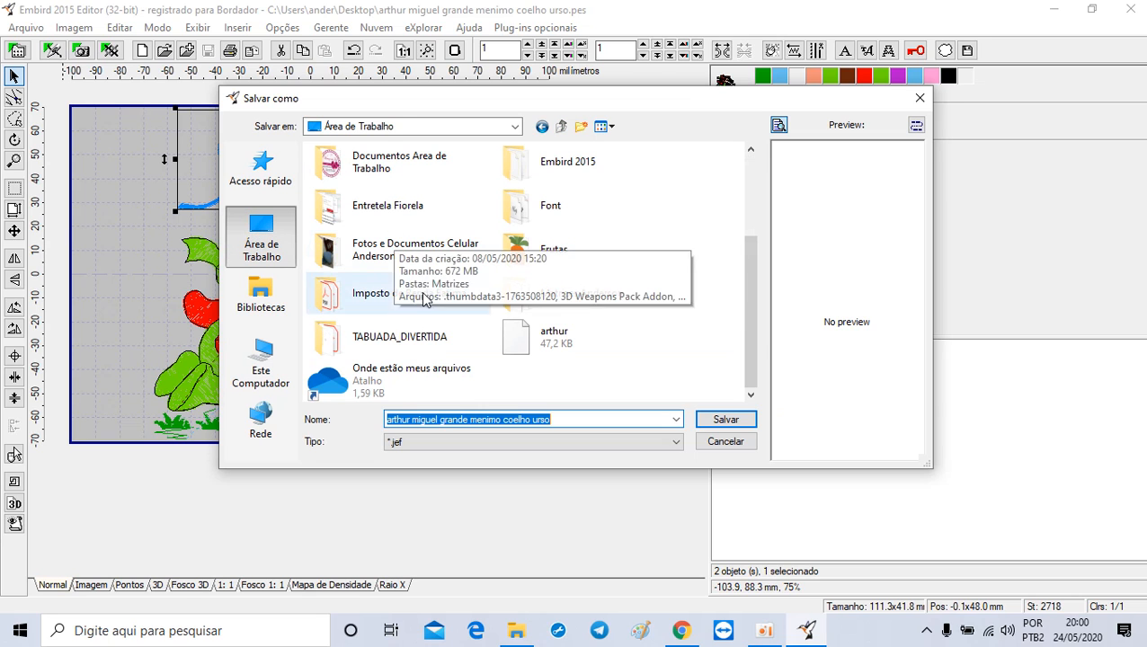
pyautogui.moveTo(550, 418); pyautogui.dragTo(420, 416)
pyautogui.press('BackSpace')
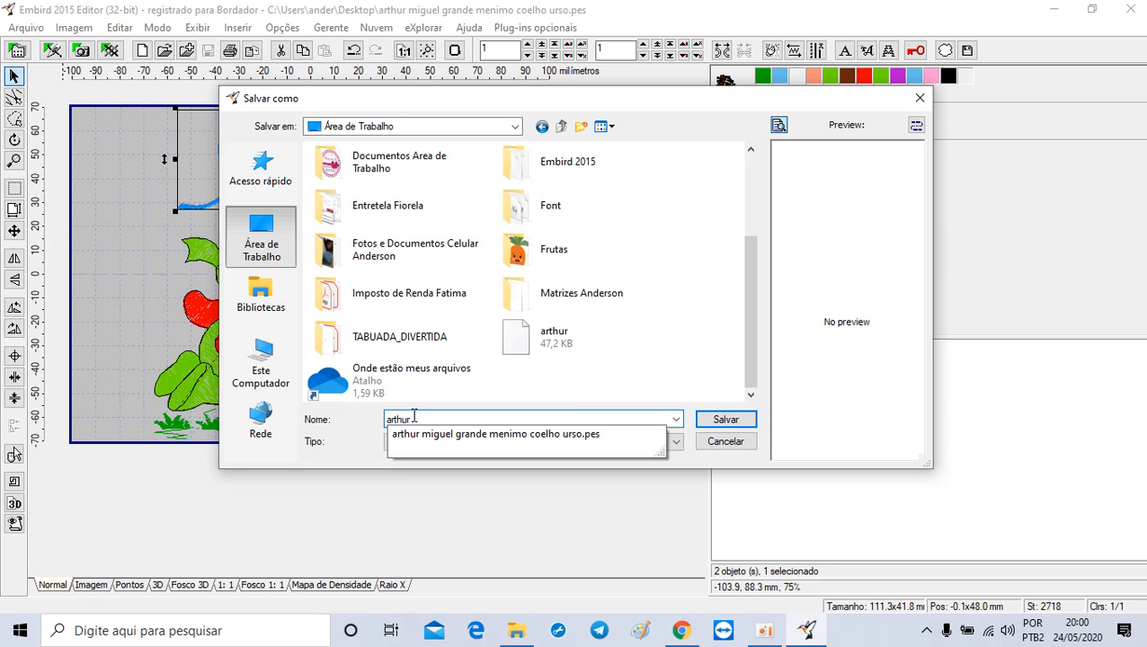
pyautogui.write('-')
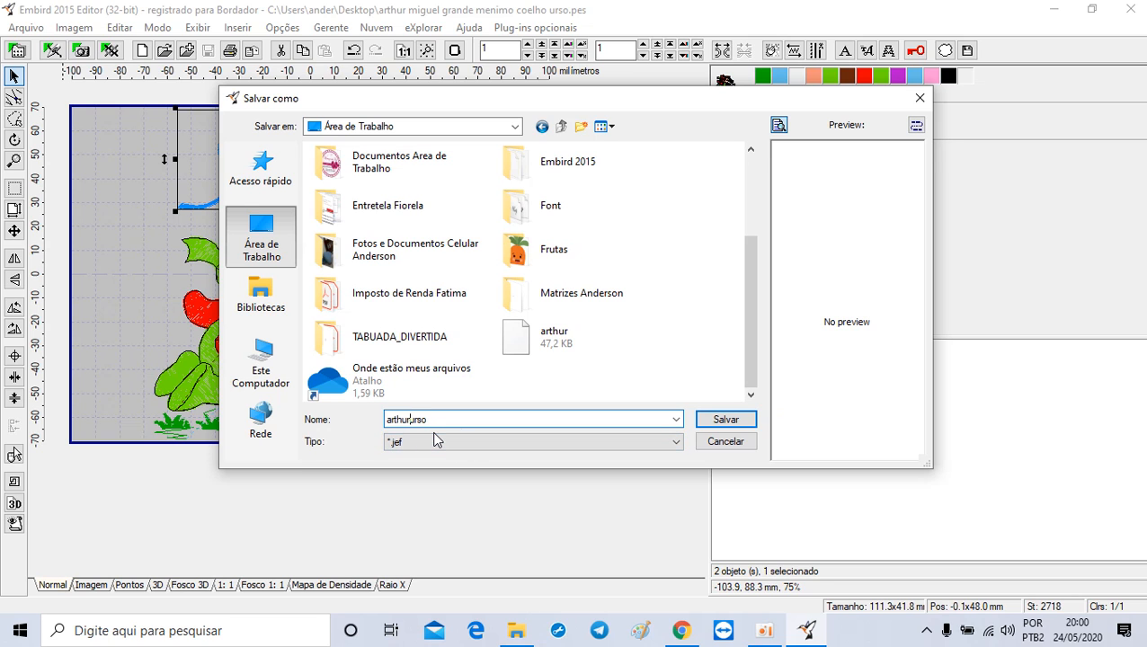
pyautogui.click(725, 420)
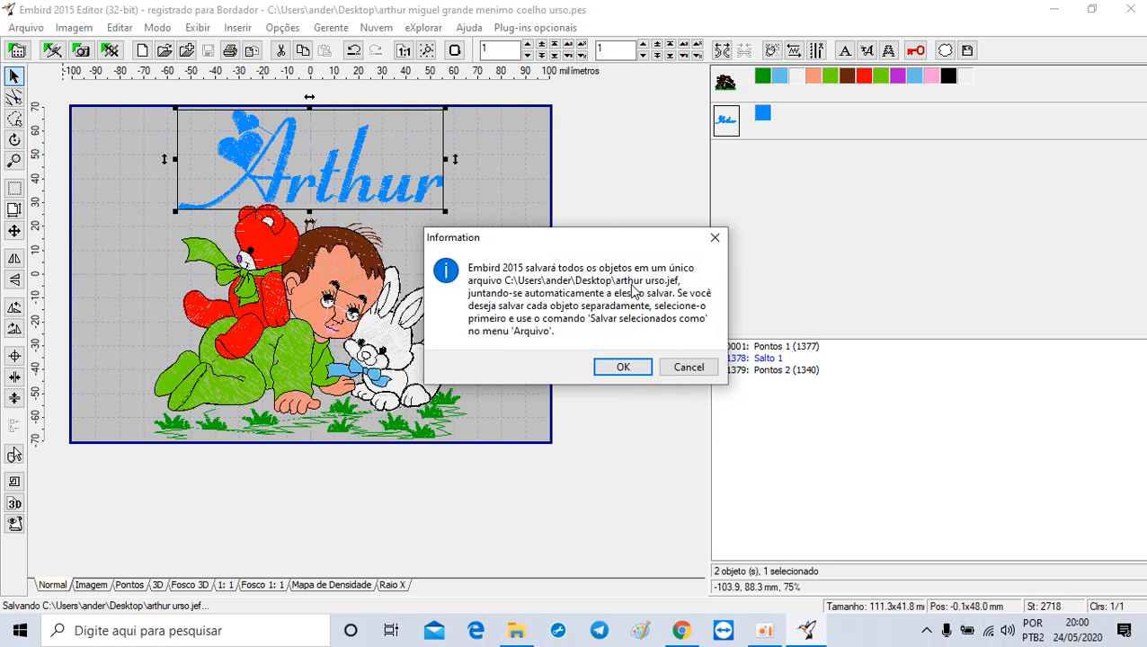
pyautogui.click(623, 367)
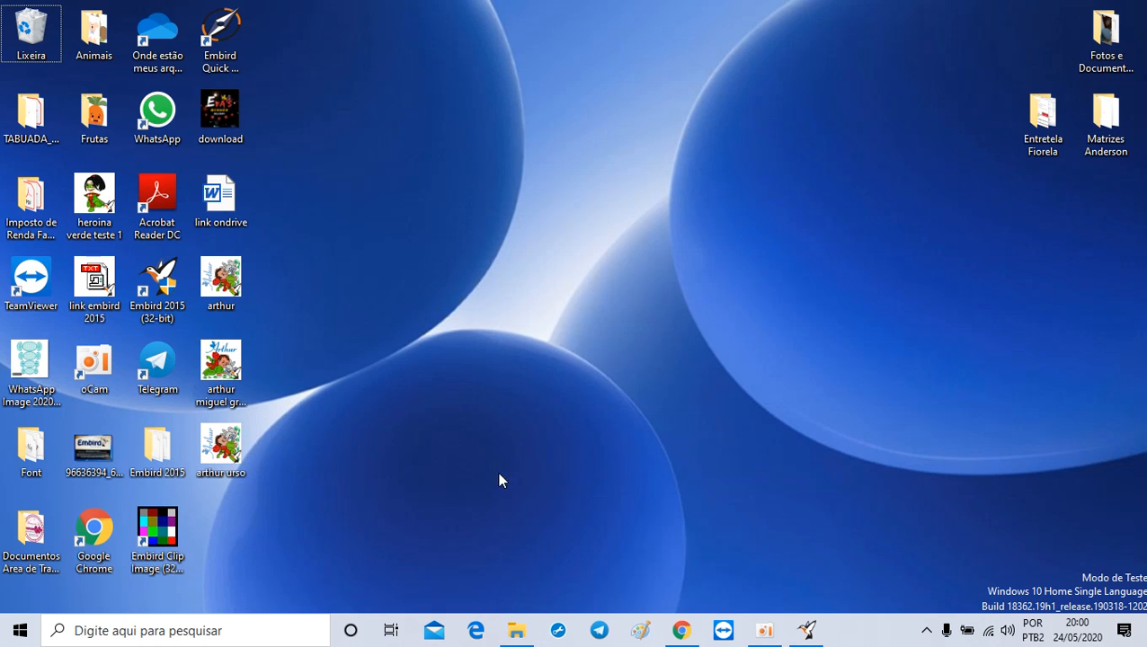
# Move the saved JEF file's icon to an empty area near the middle of the desktop.
pyautogui.moveTo(214, 451); pyautogui.dragTo(593, 363)
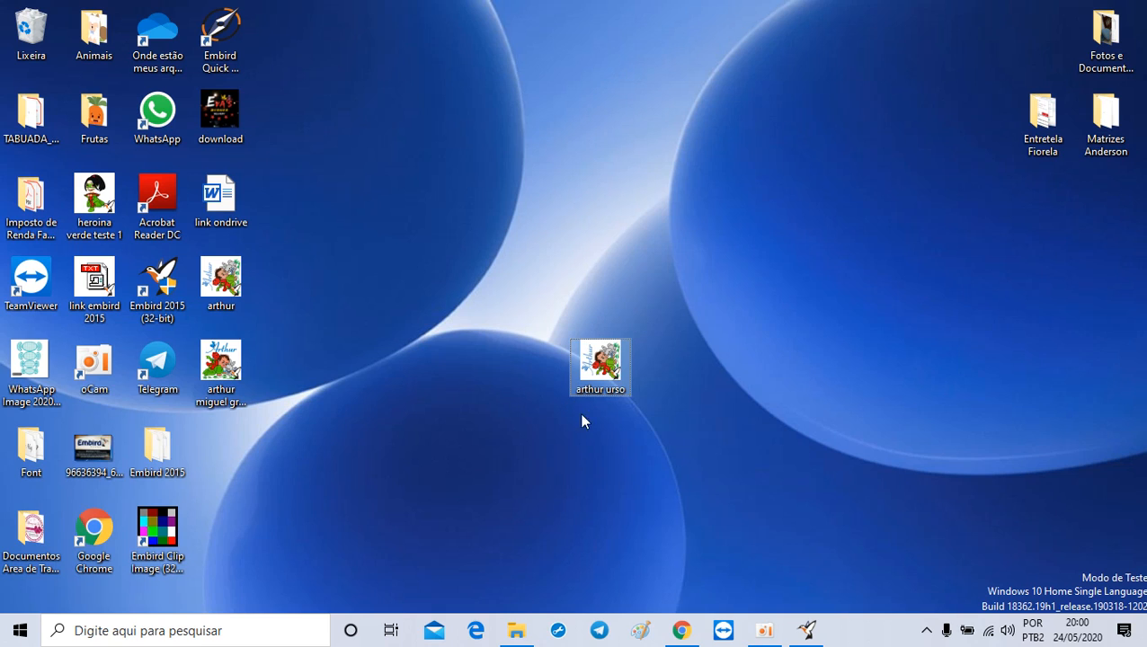
pyautogui.moveTo(600, 361)
pyautogui.click(766, 632)
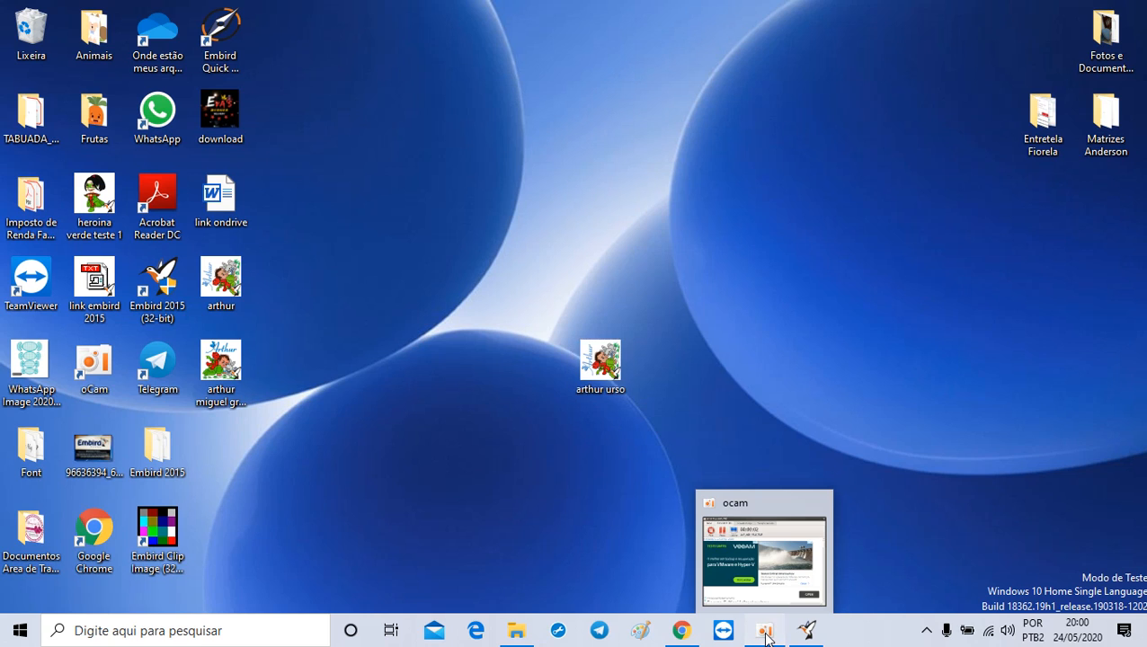